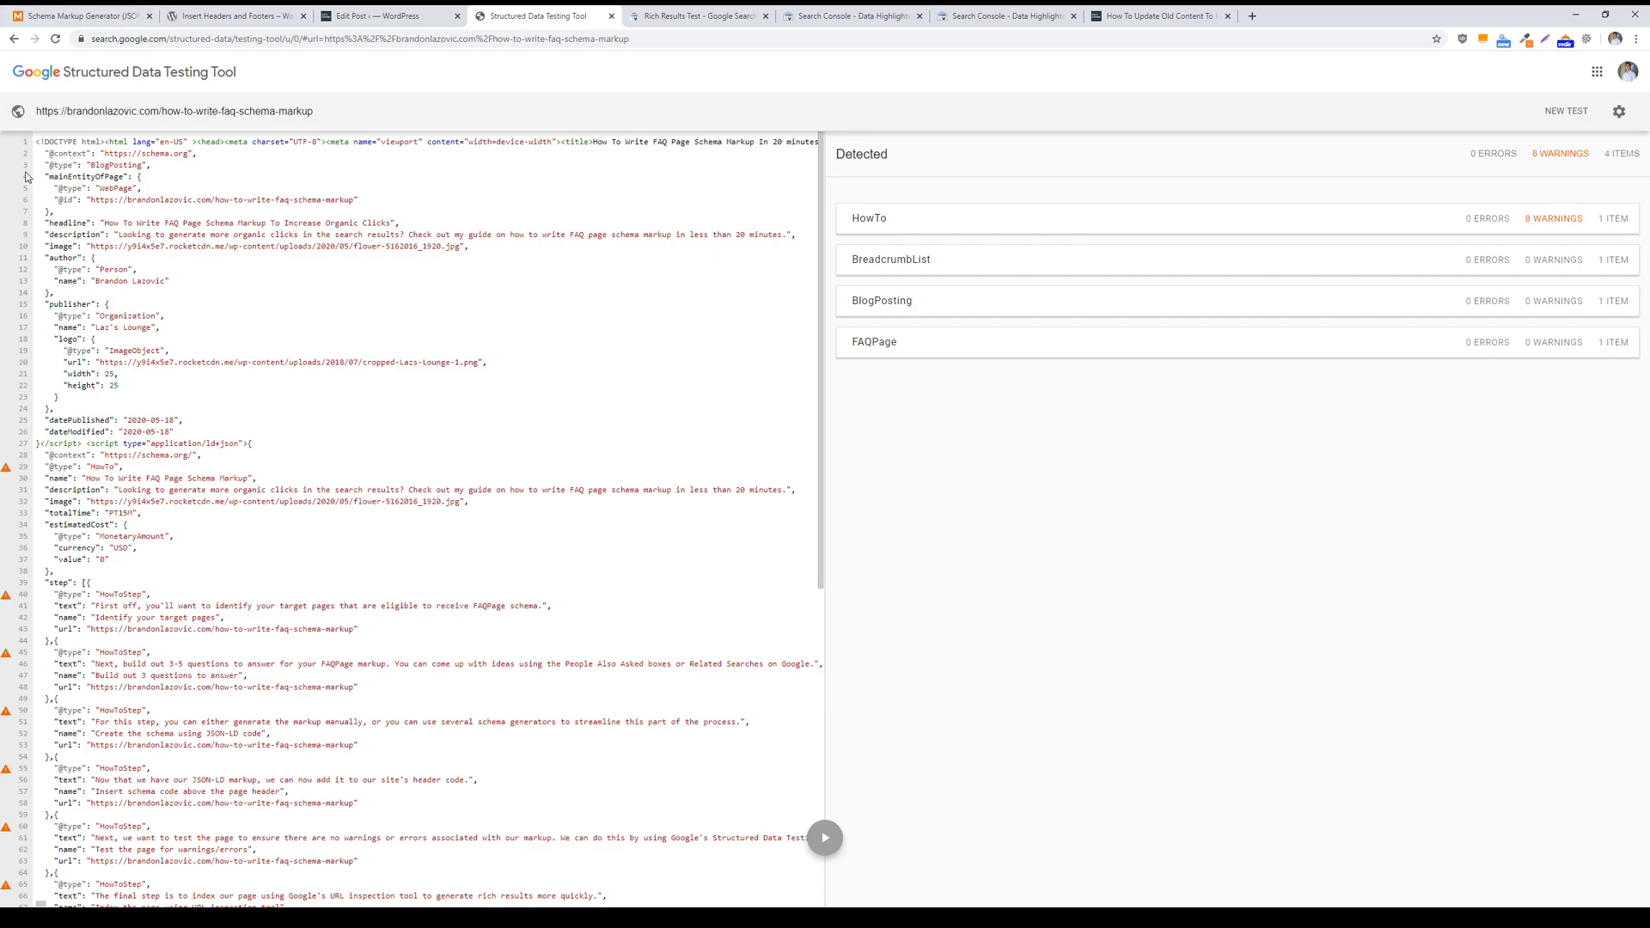
# Select the page markup (lines 1-37), then just the BlogPosting script (lines 1-27)
pyautogui.moveTo(40, 142); pyautogui.dragTo(296, 557)
pyautogui.moveTo(38, 146); pyautogui.dragTo(252, 443)
pyautogui.click(252, 443)
# Set the Data Highlighter information type to Articles, keeping 'Tag just this page'
pyautogui.click(1023, 10)
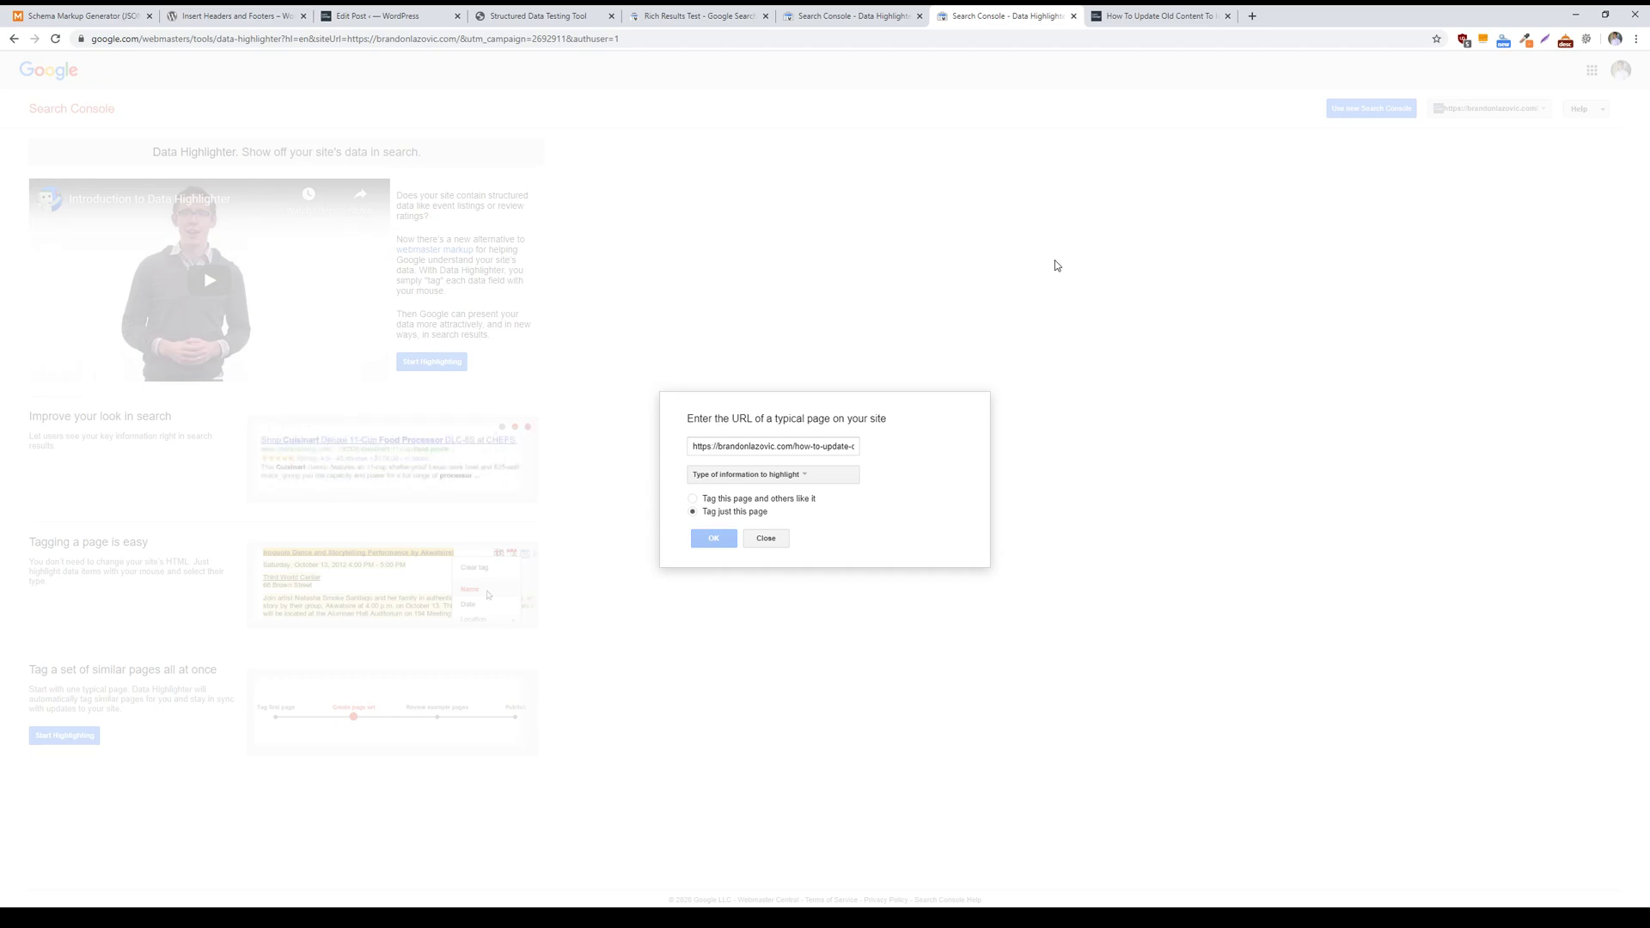
pyautogui.click(802, 478)
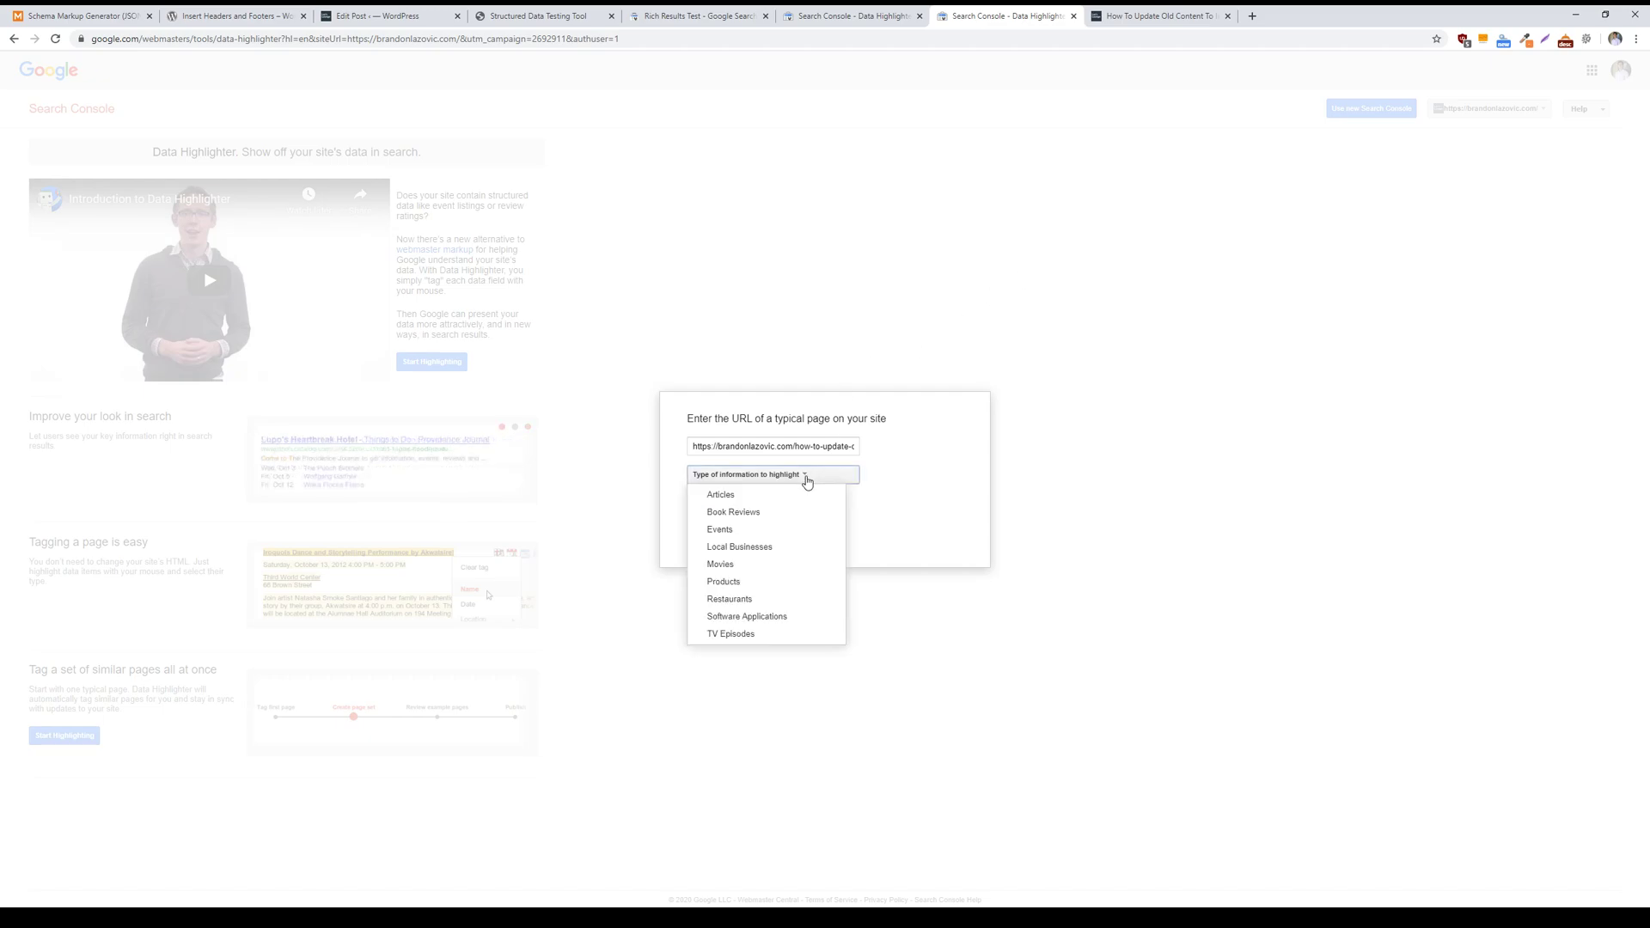
pyautogui.click(739, 496)
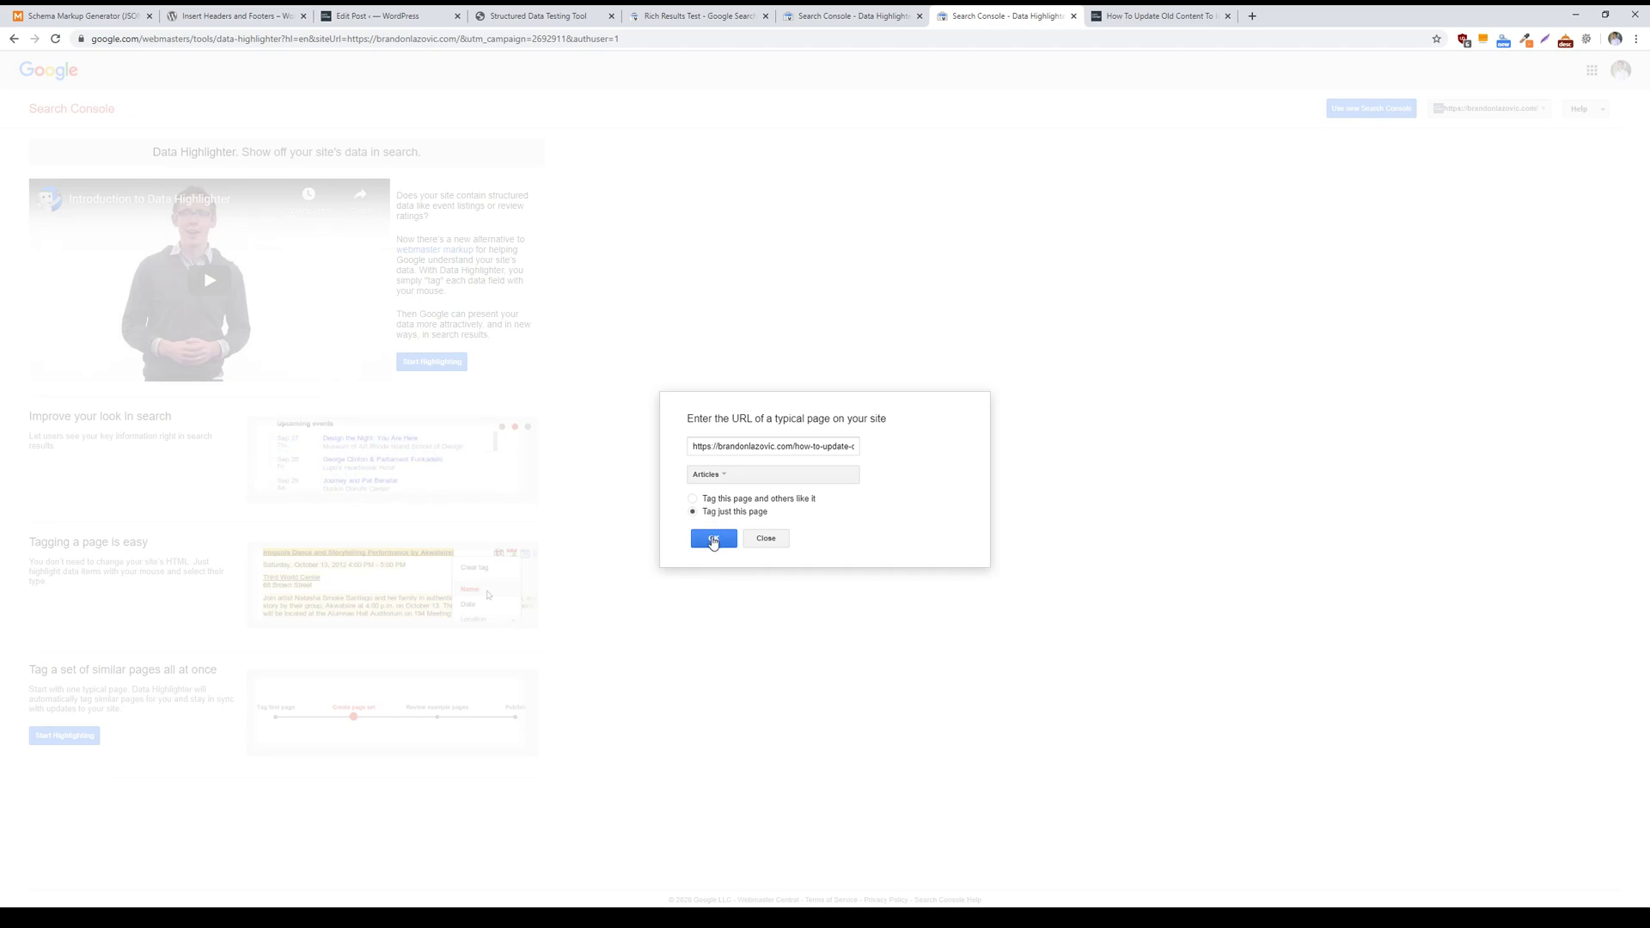
# Tag the post headline as Title, the byline name as Author, and April 24, 2020 as Date published
pyautogui.click(712, 539)
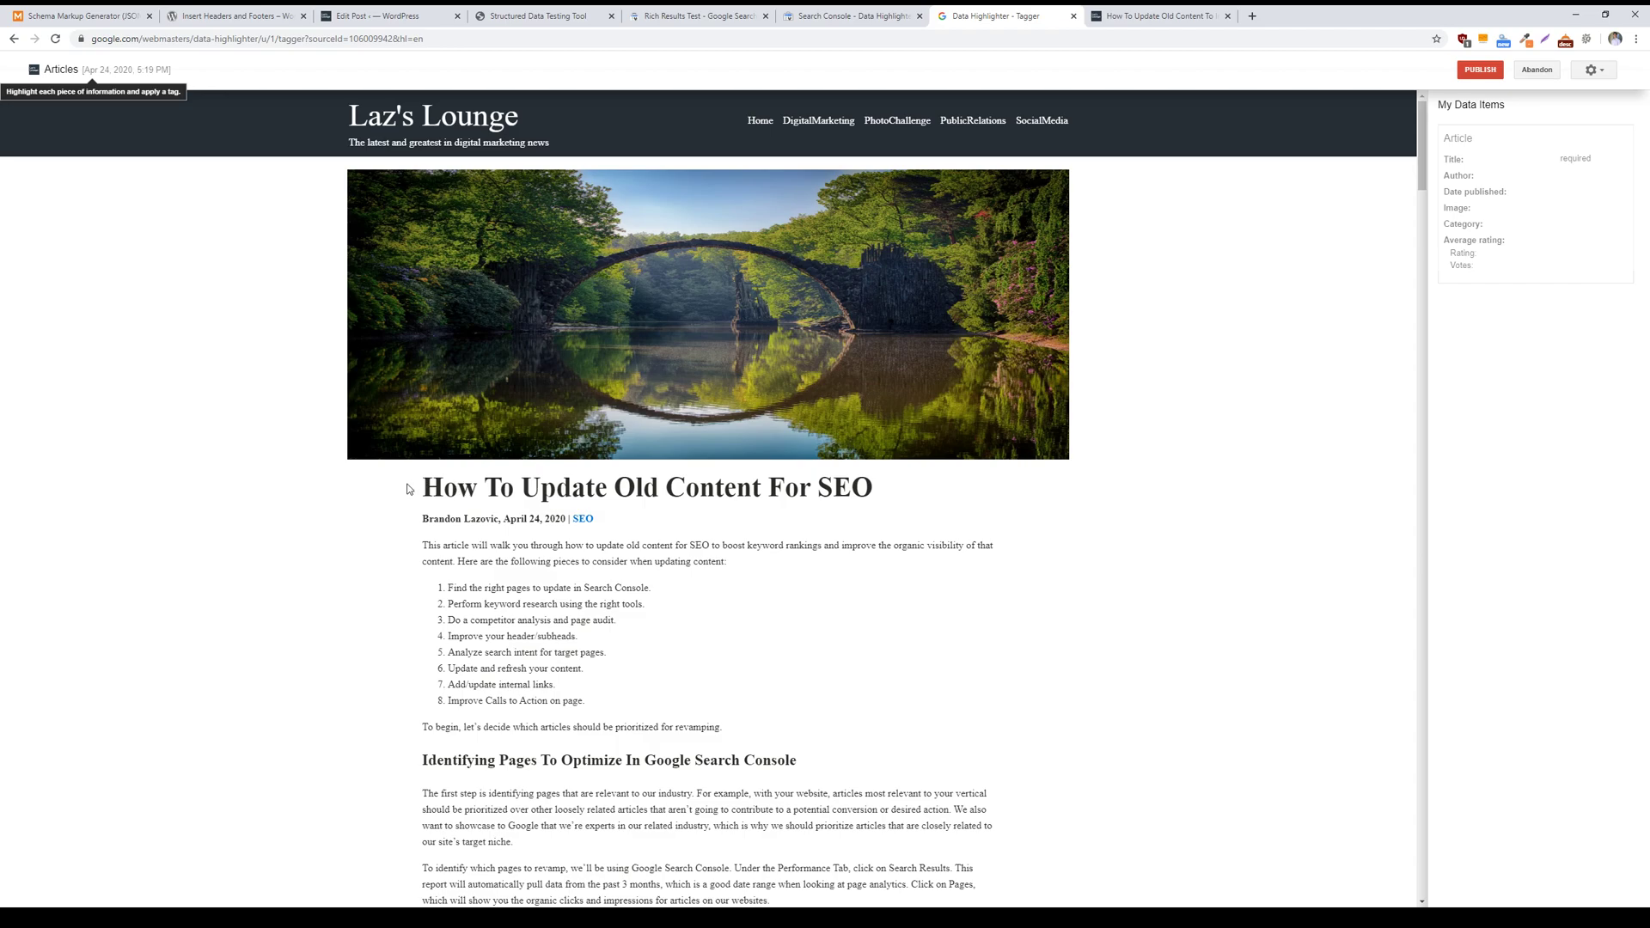
pyautogui.moveTo(412, 489); pyautogui.dragTo(847, 492)
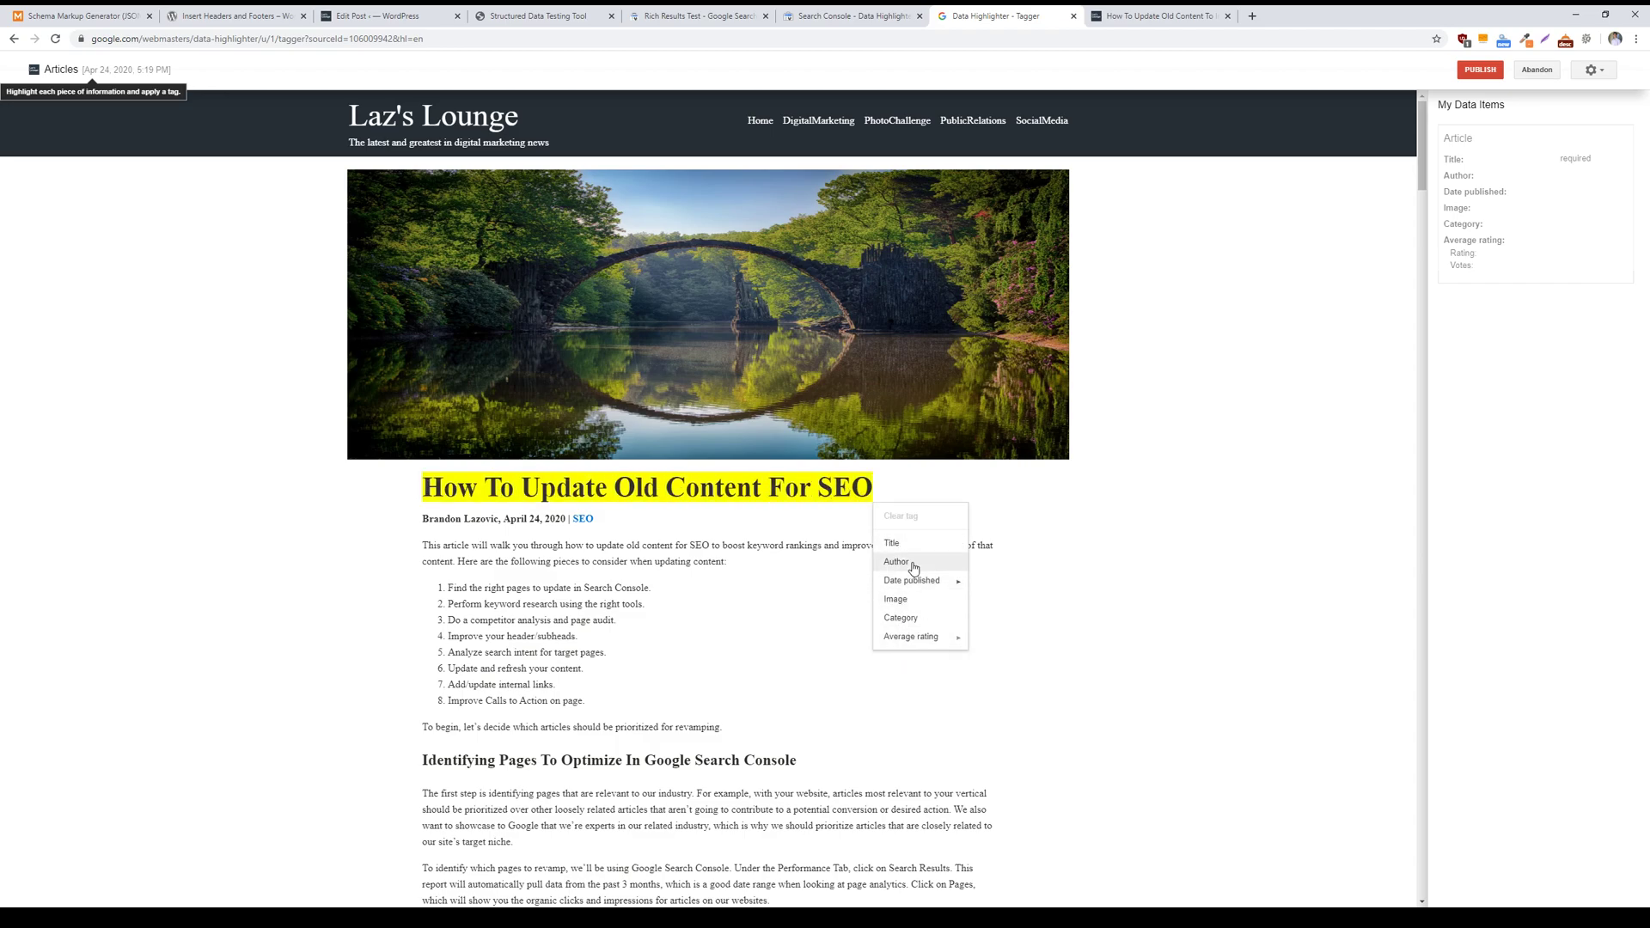
pyautogui.click(891, 542)
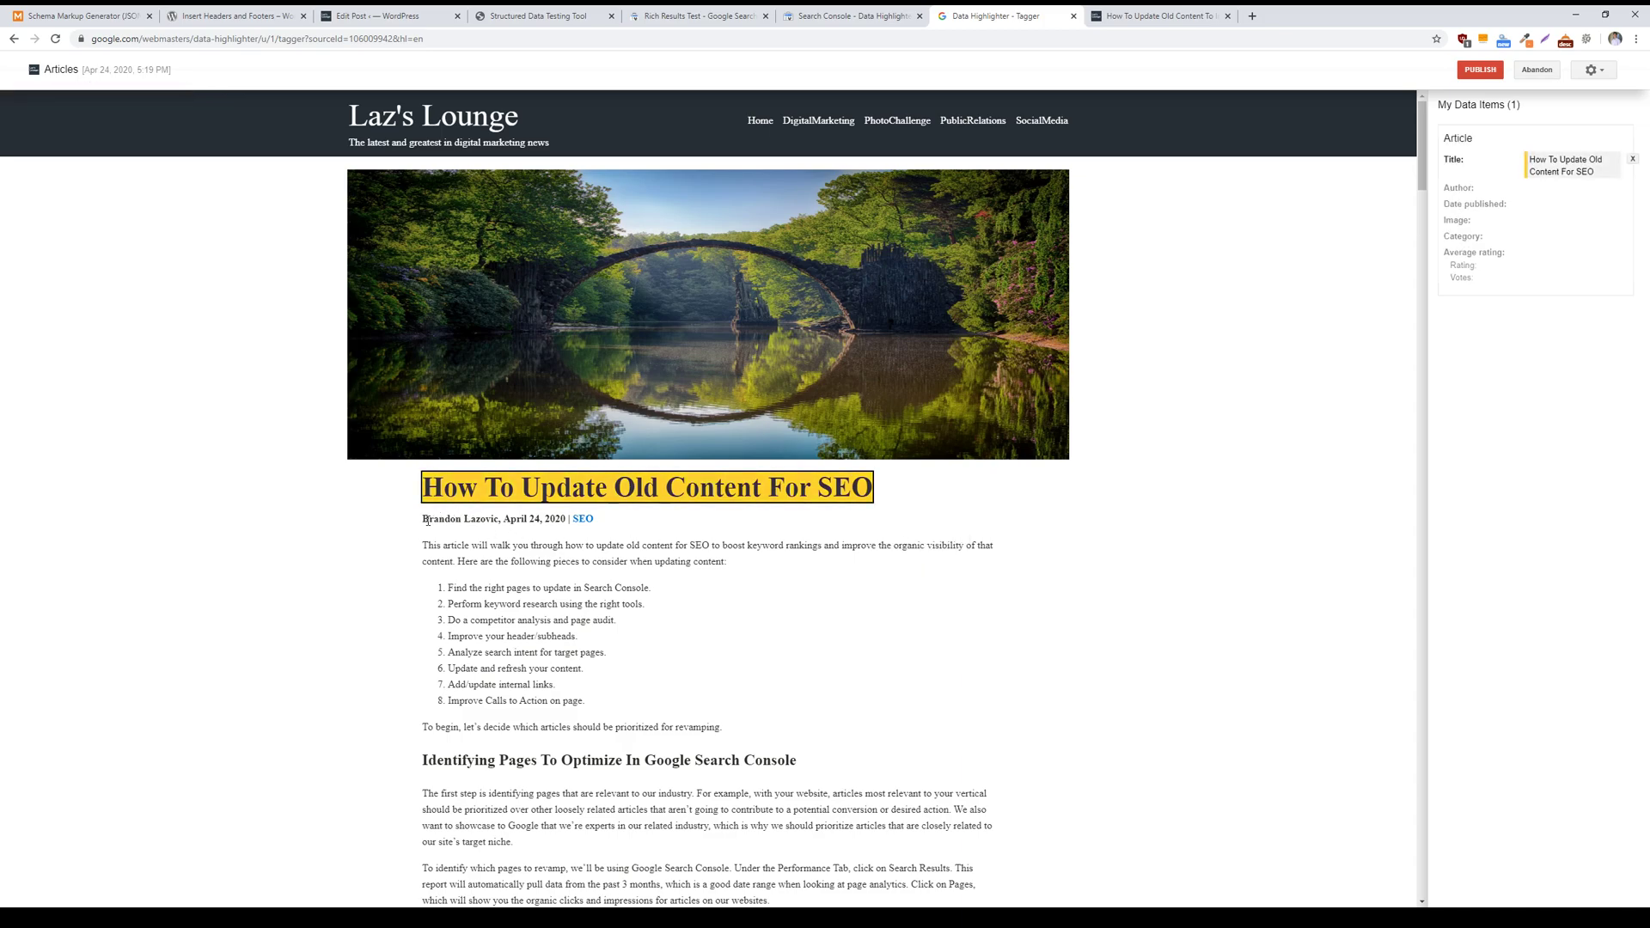
pyautogui.moveTo(423, 520); pyautogui.dragTo(568, 521)
pyautogui.click(518, 584)
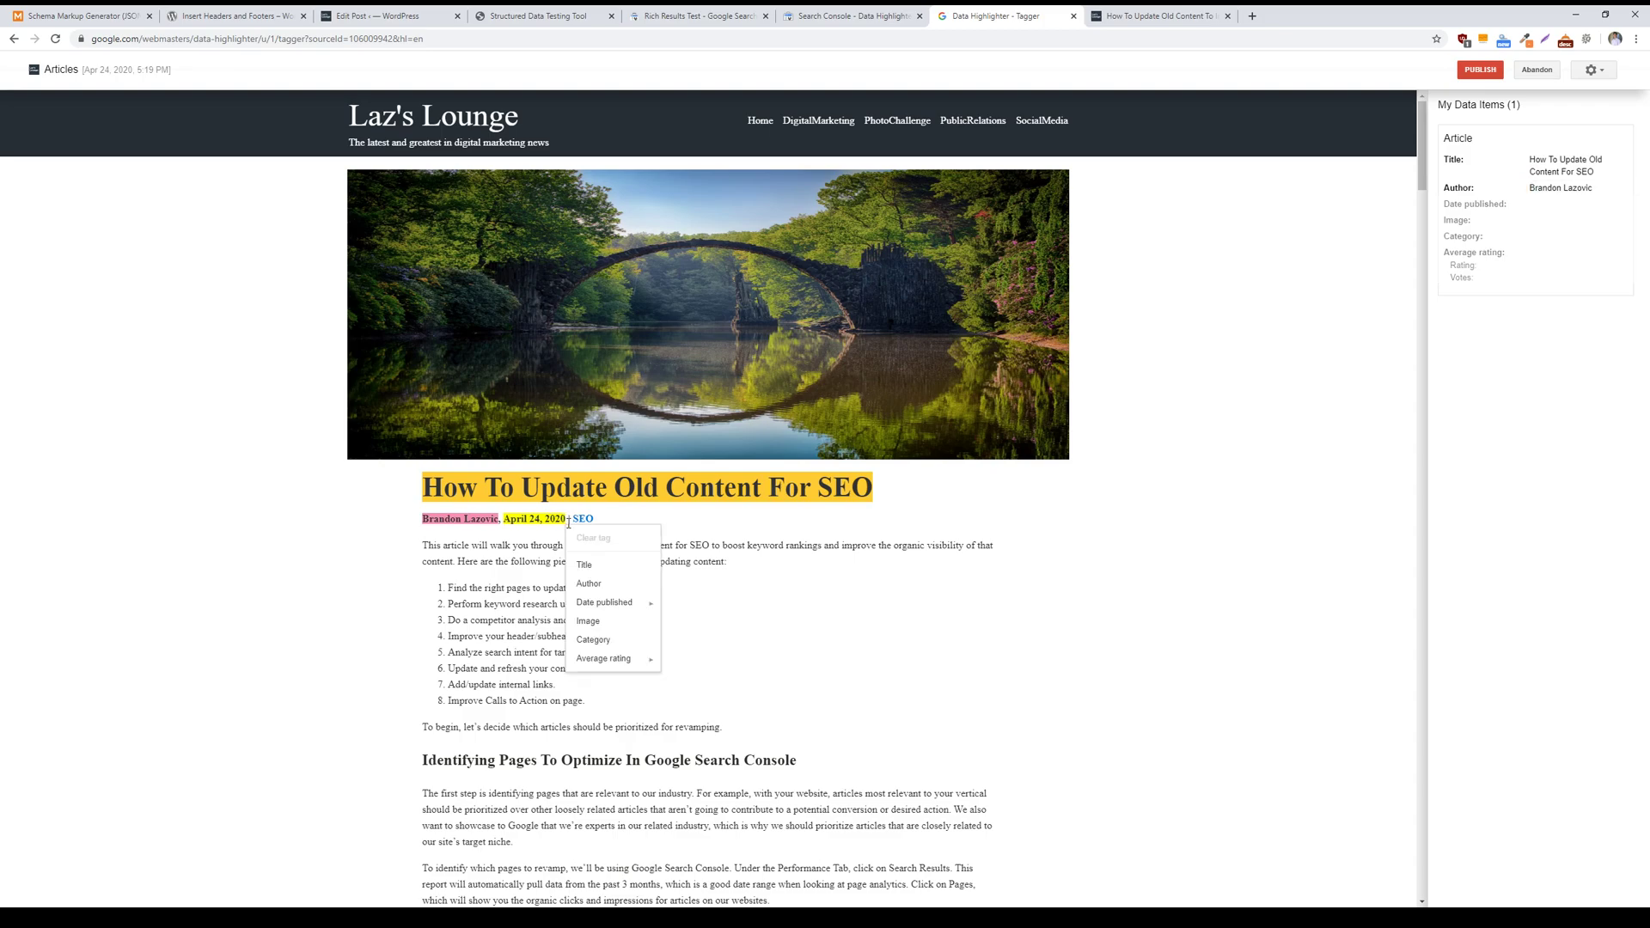
pyautogui.moveTo(635, 605)
pyautogui.click(695, 608)
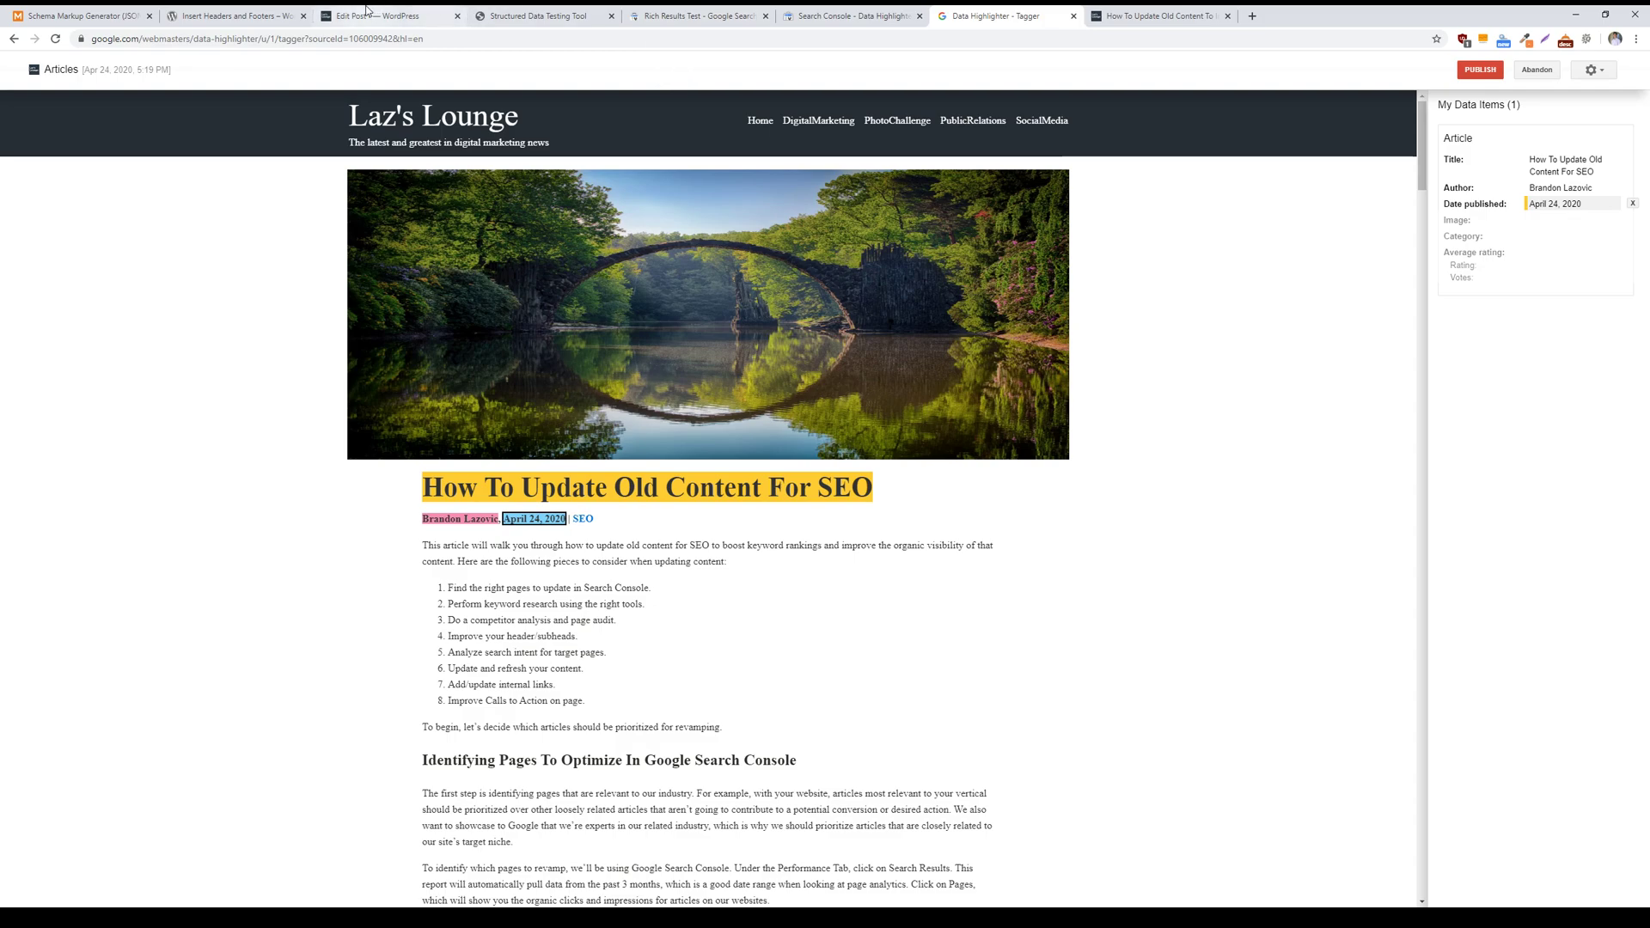
# Show the Insert Headers and Footers plugin page with the plugin name highlighted
pyautogui.click(267, 12)
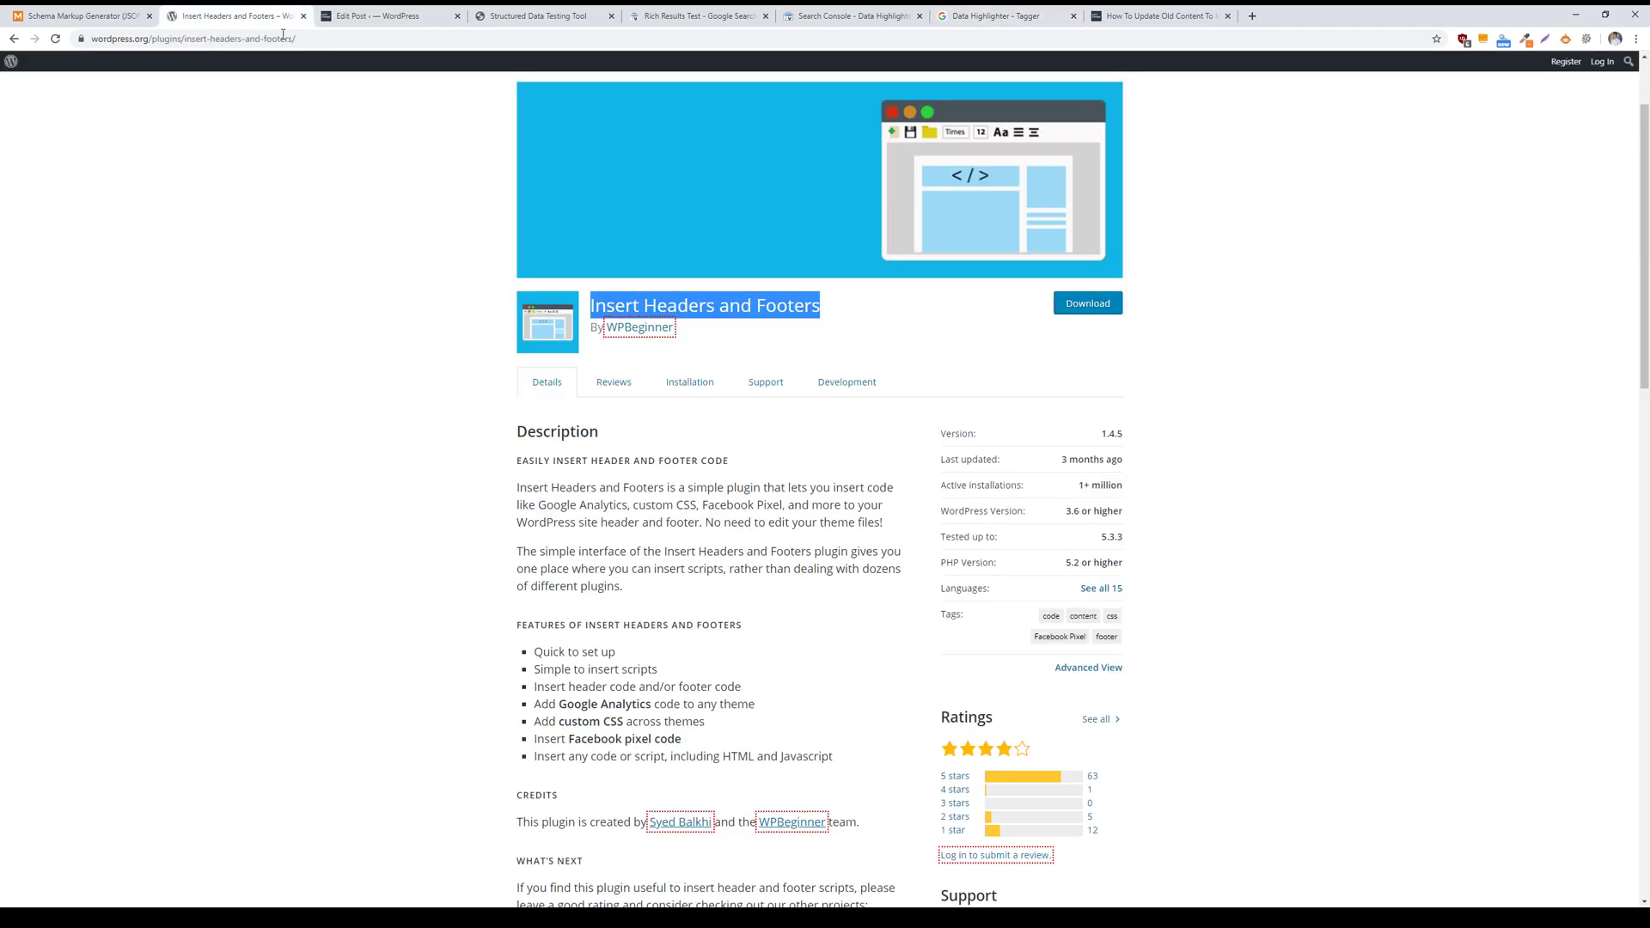
pyautogui.click(728, 310)
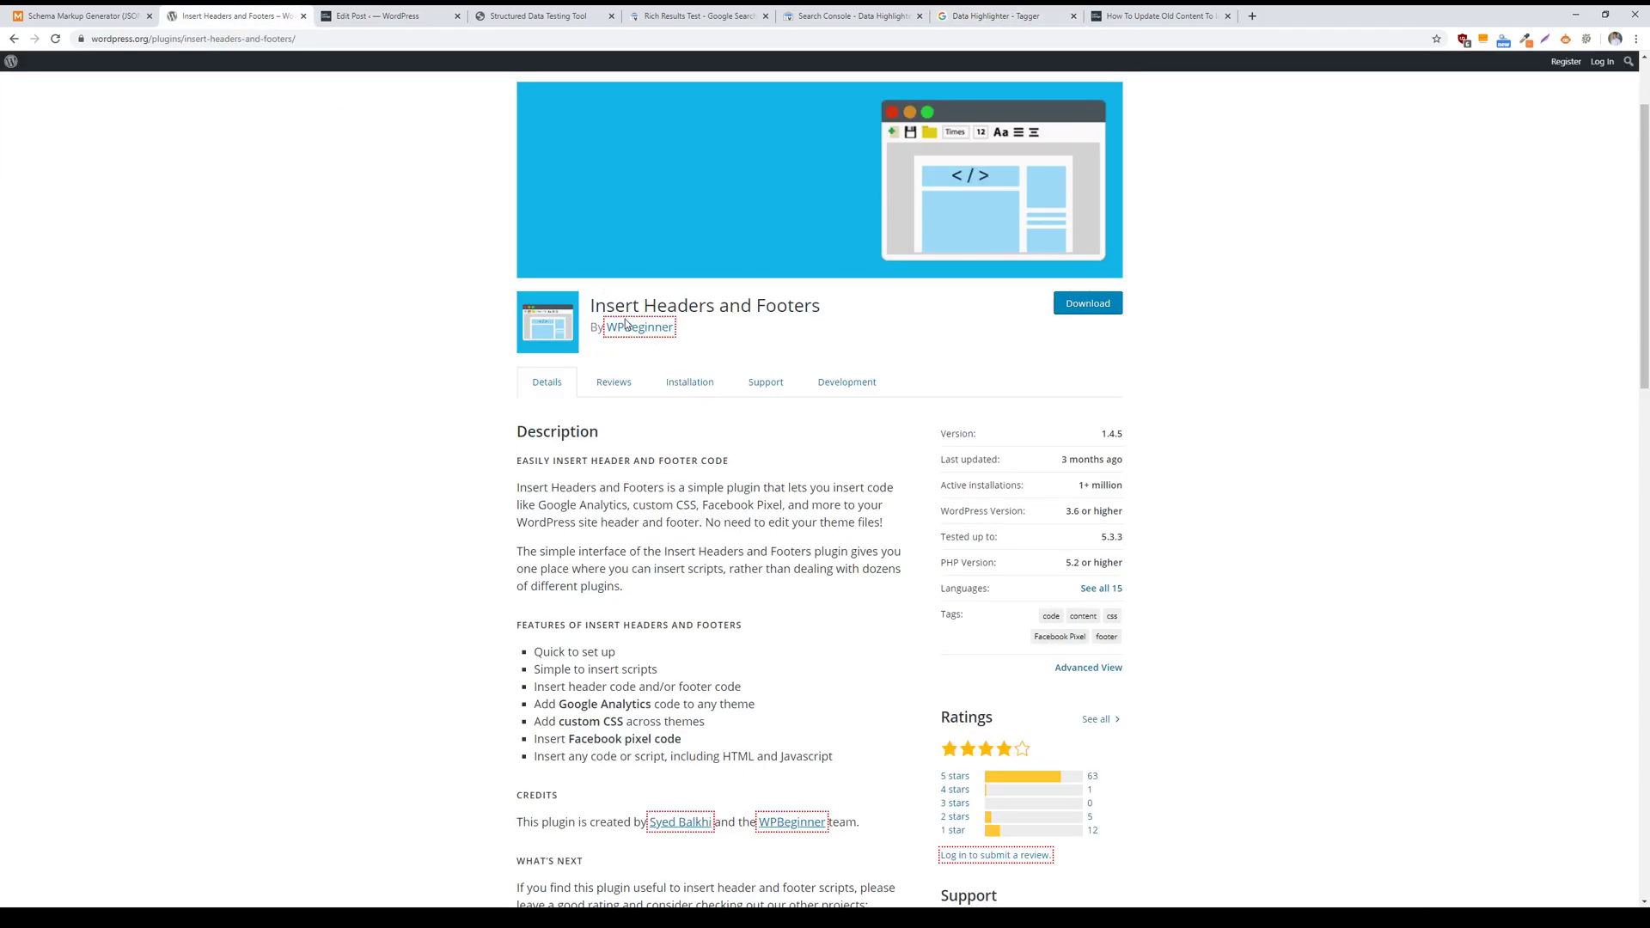
pyautogui.moveTo(586, 308); pyautogui.dragTo(832, 312)
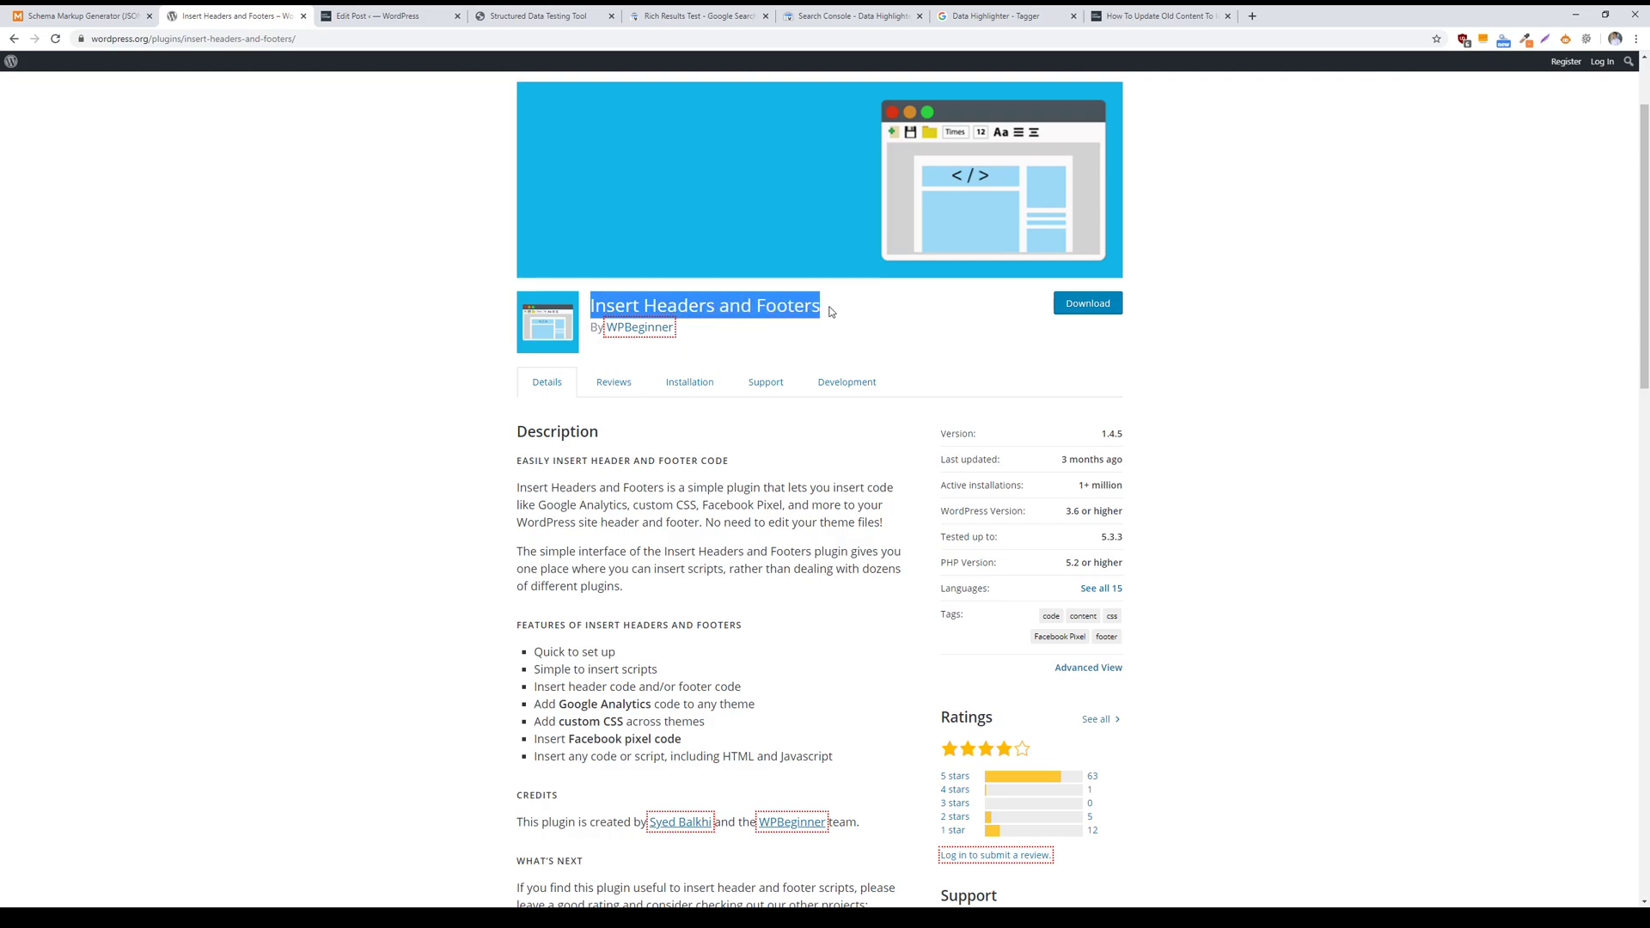
# Review the BlogPosting part of the post's head script, then return to the Structured Data Testing Tool results
pyautogui.click(431, 12)
pyautogui.scroll(-8, 658, 555)
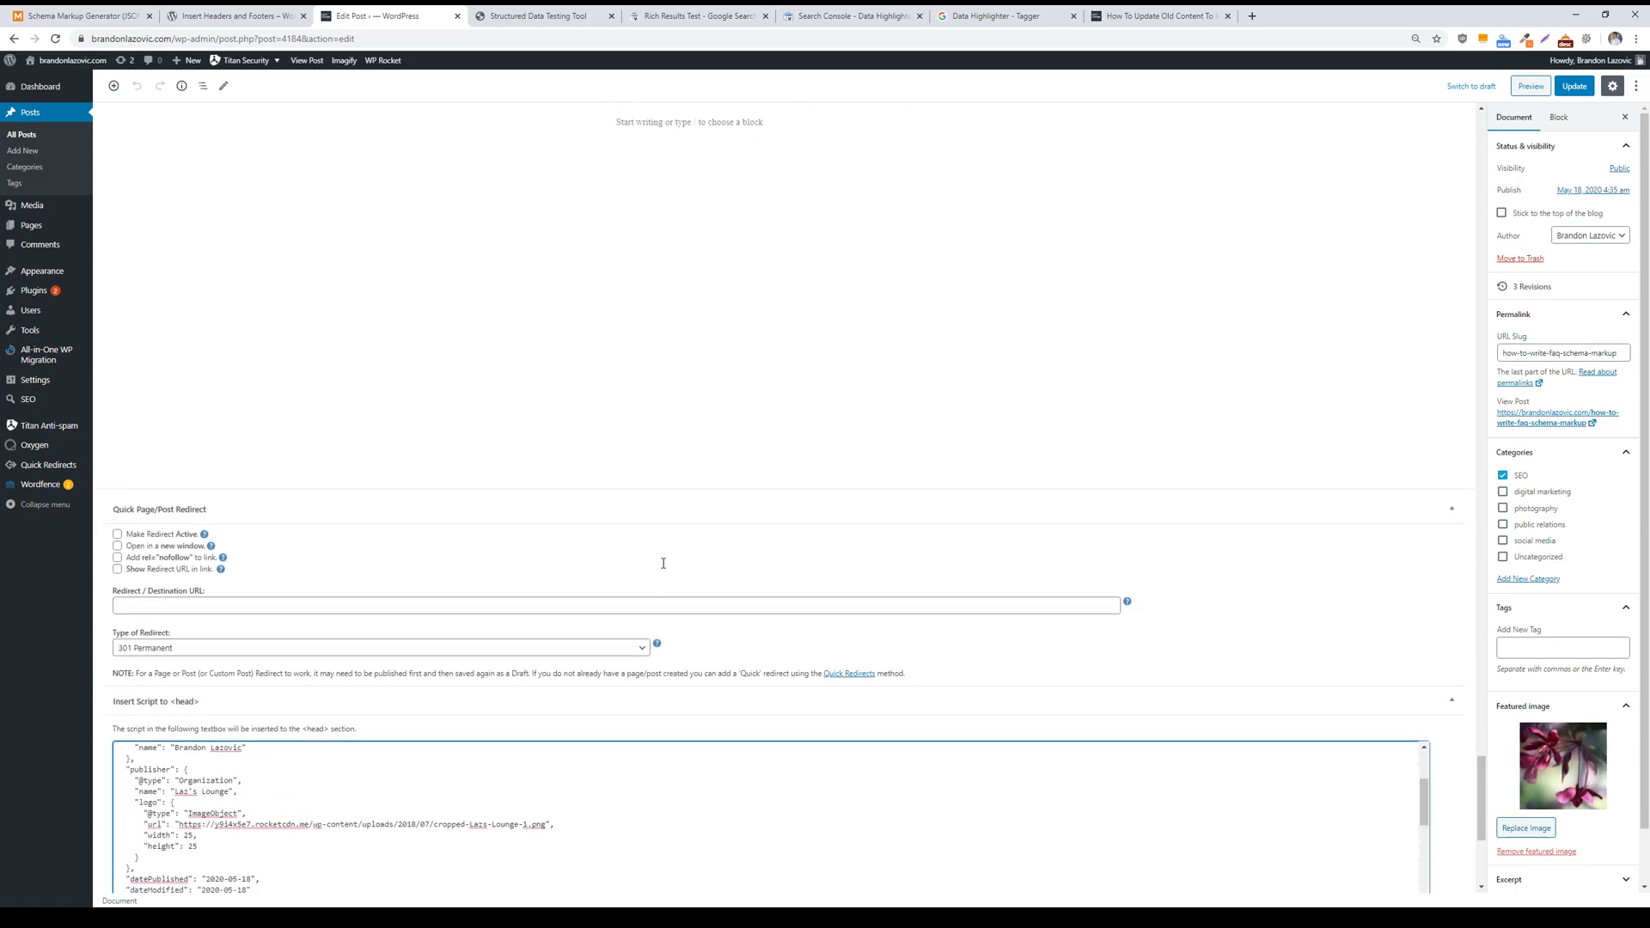
pyautogui.scroll(-4, 662, 563)
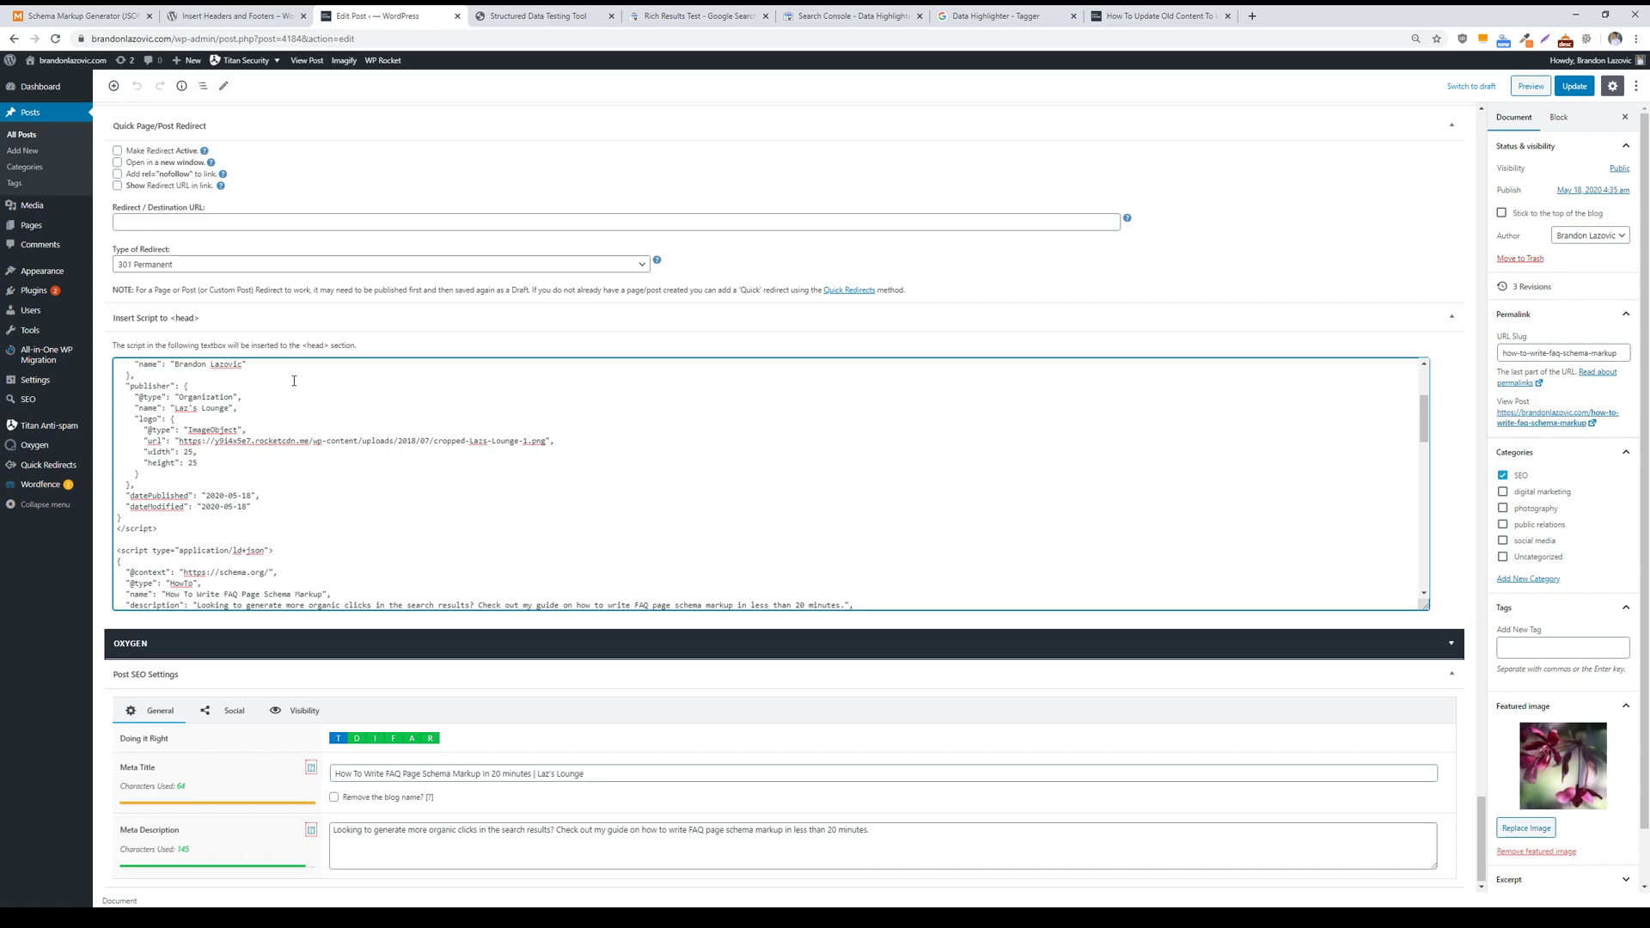
pyautogui.scroll(-10, 296, 387)
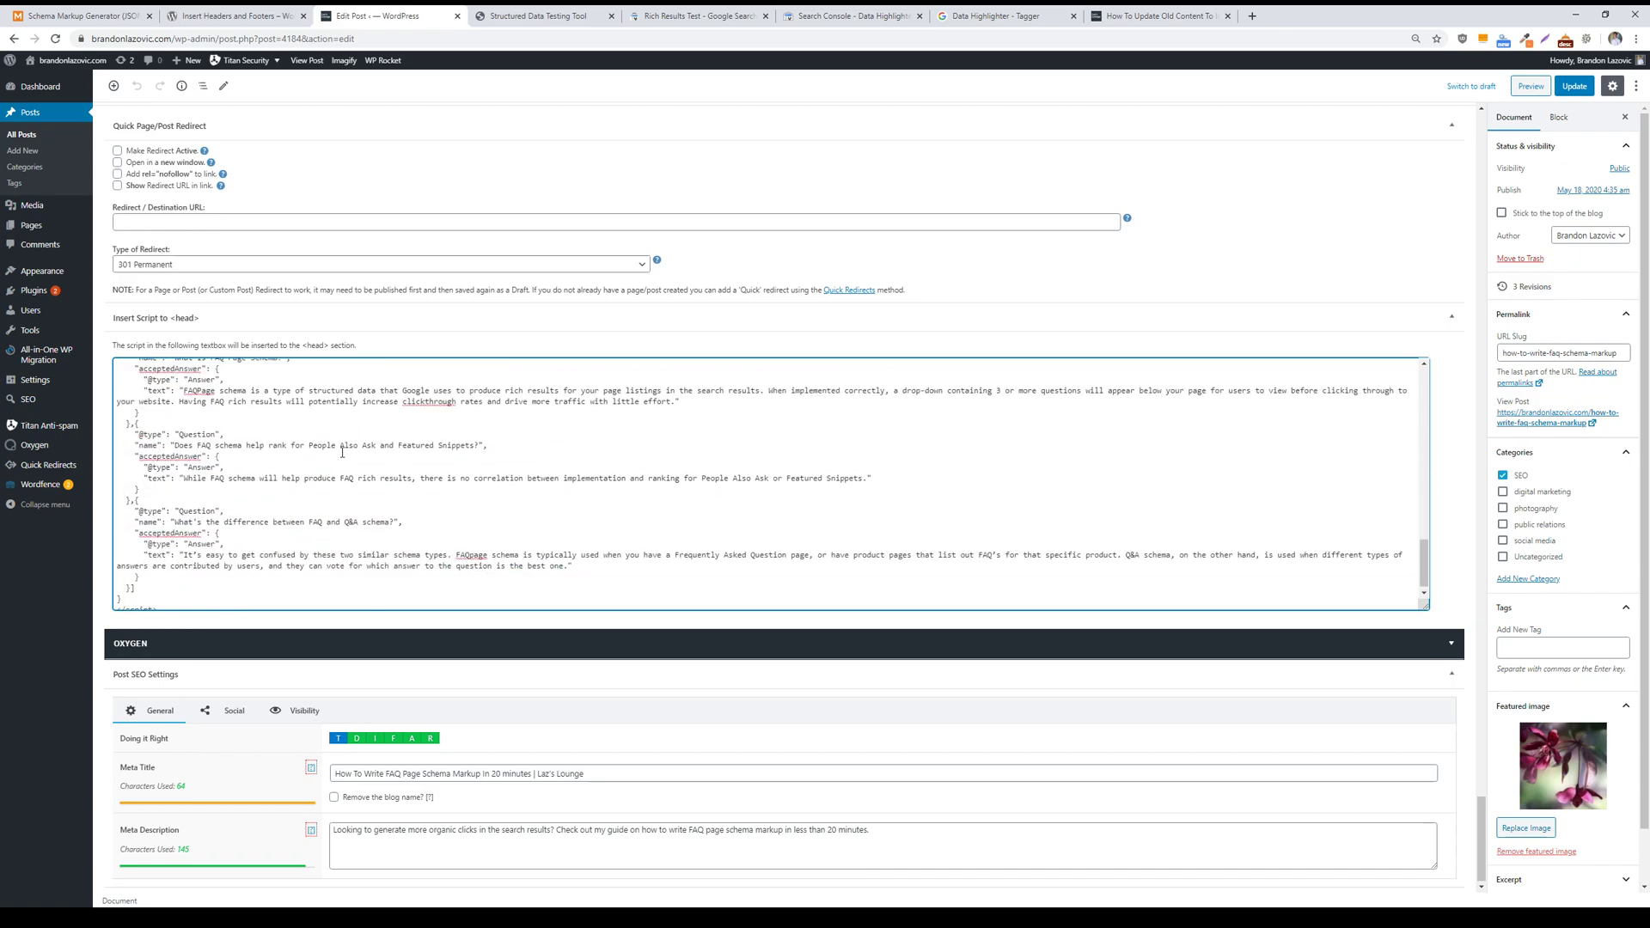
pyautogui.scroll(8, 343, 453)
pyautogui.scroll(6, 343, 453)
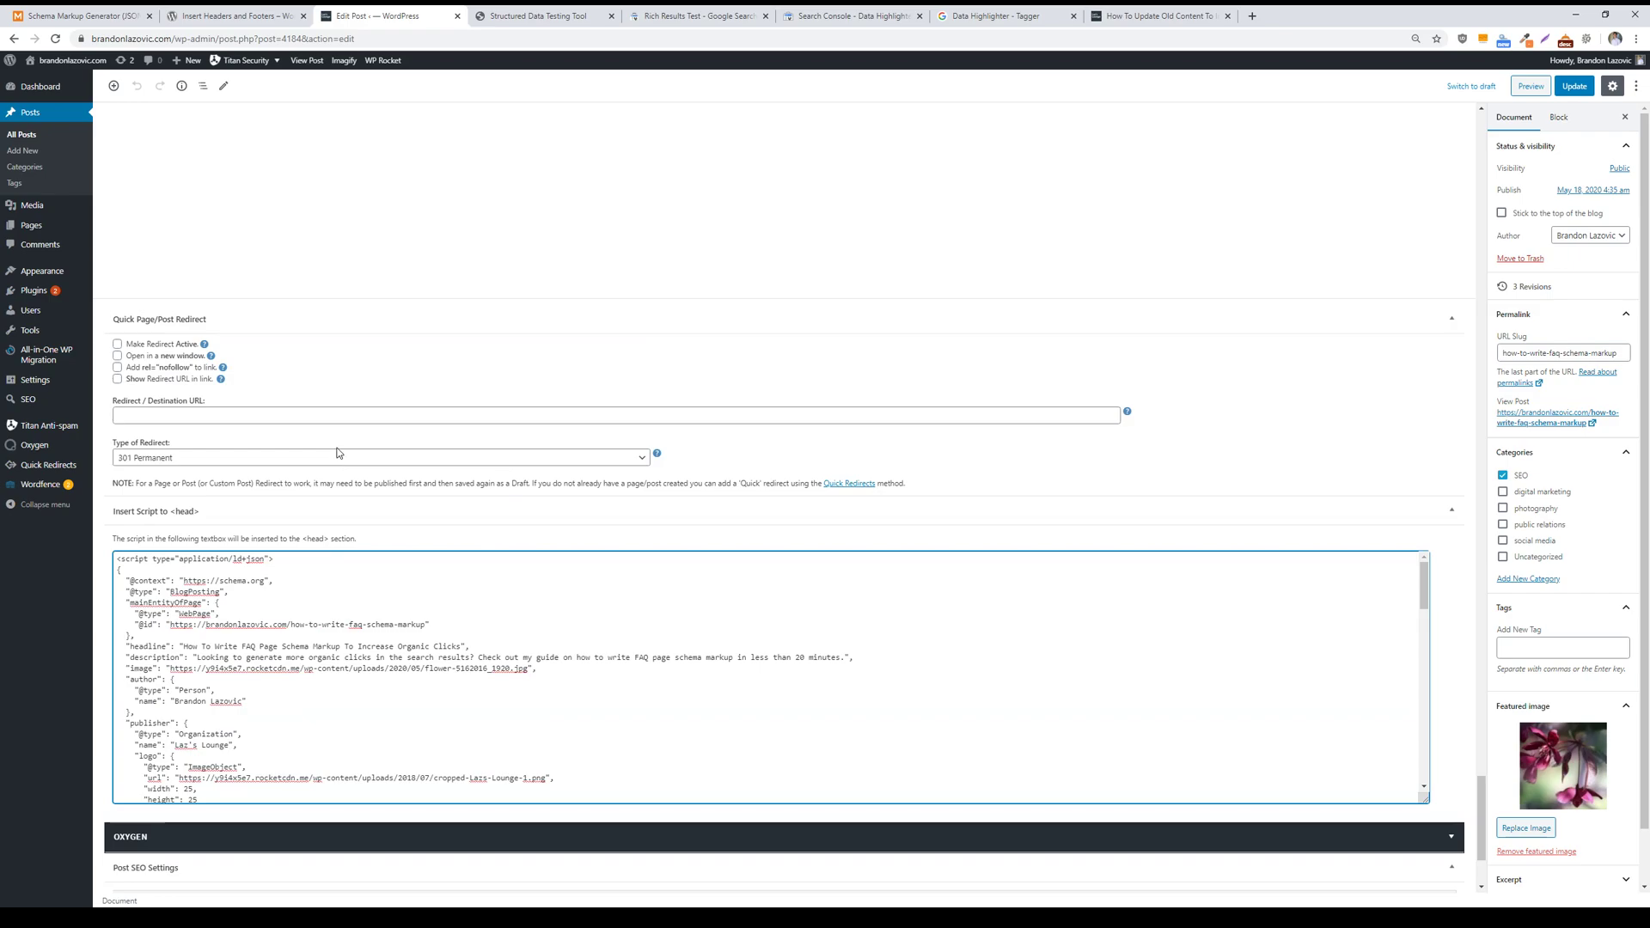
pyautogui.moveTo(119, 560); pyautogui.dragTo(372, 761)
pyautogui.click(371, 755)
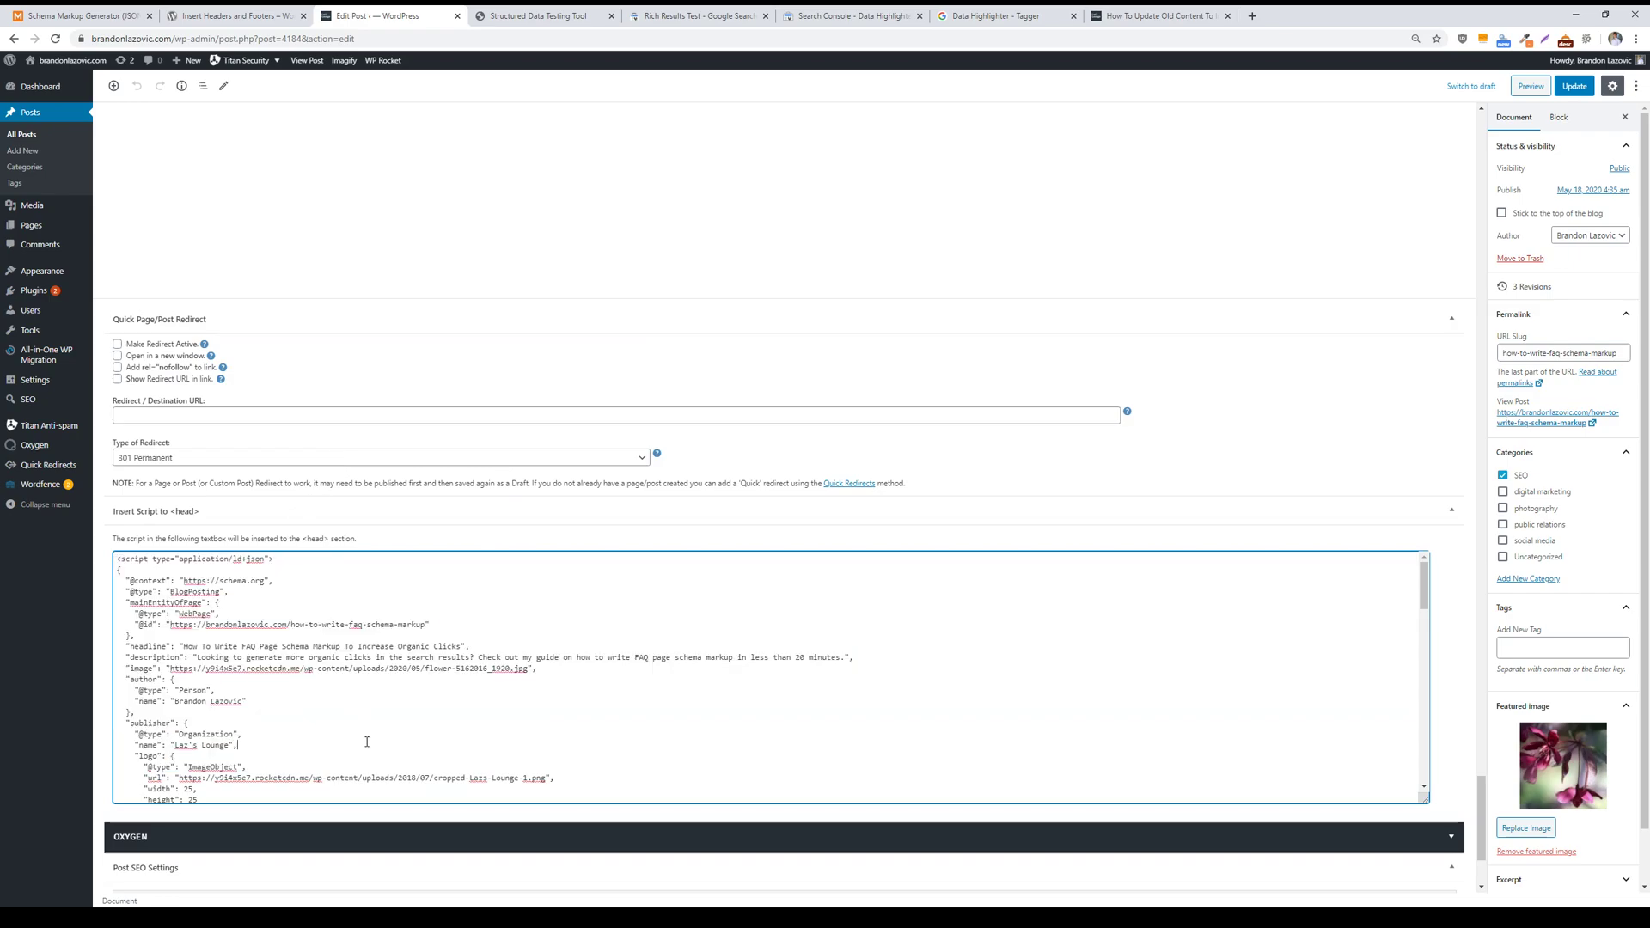
pyautogui.moveTo(1619, 76)
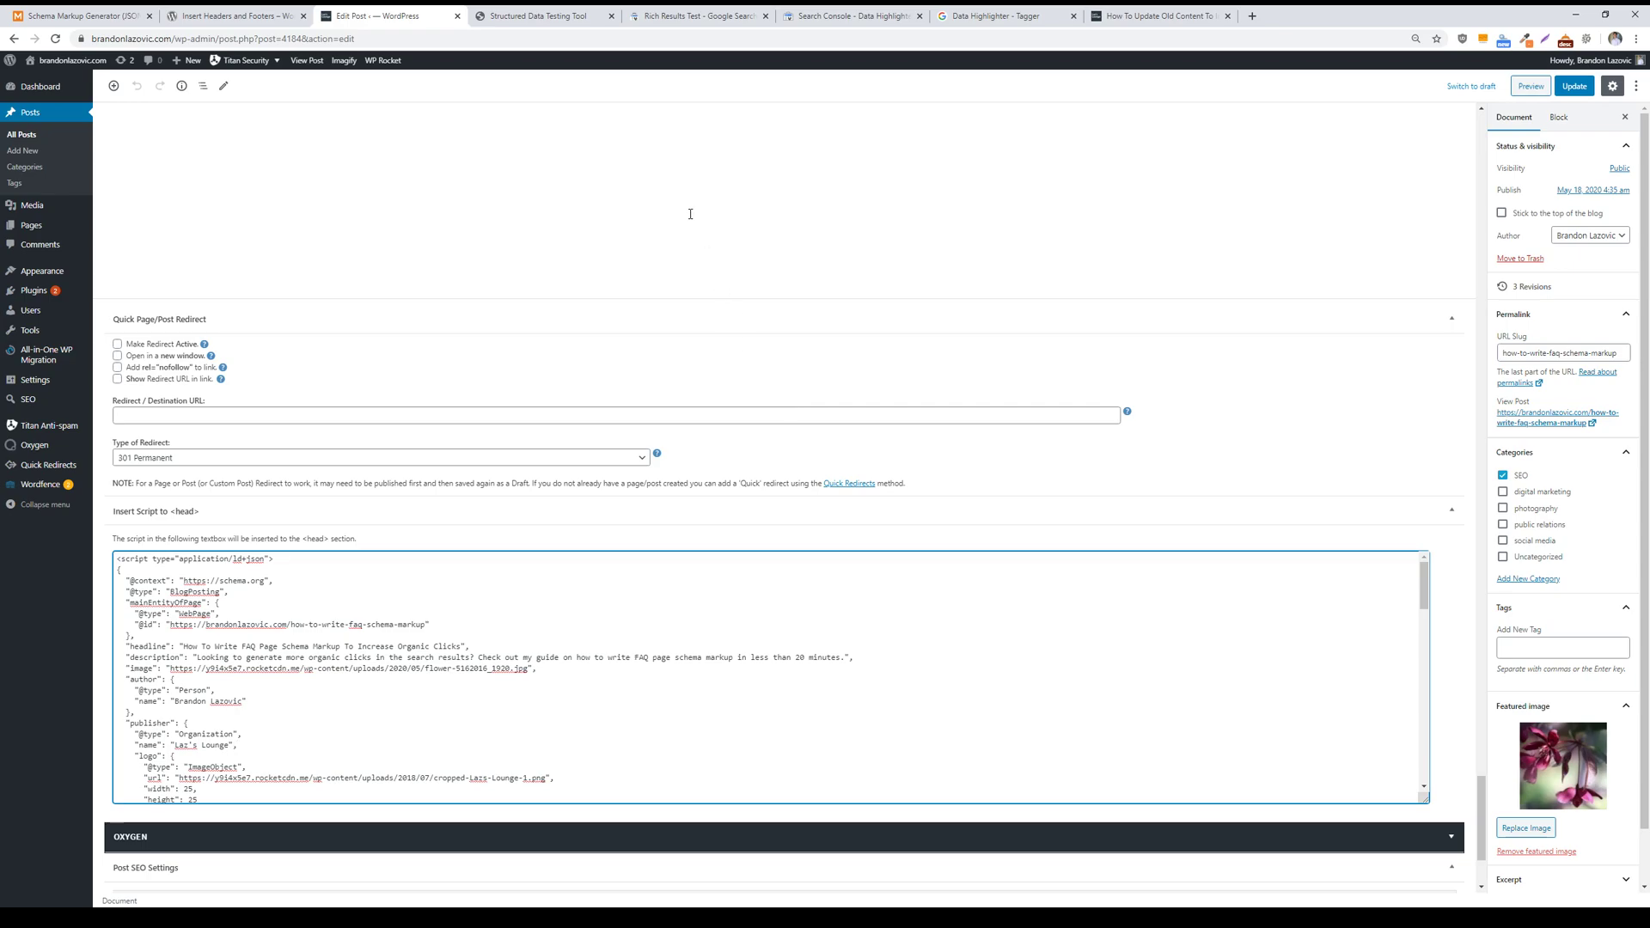
pyautogui.click(539, 18)
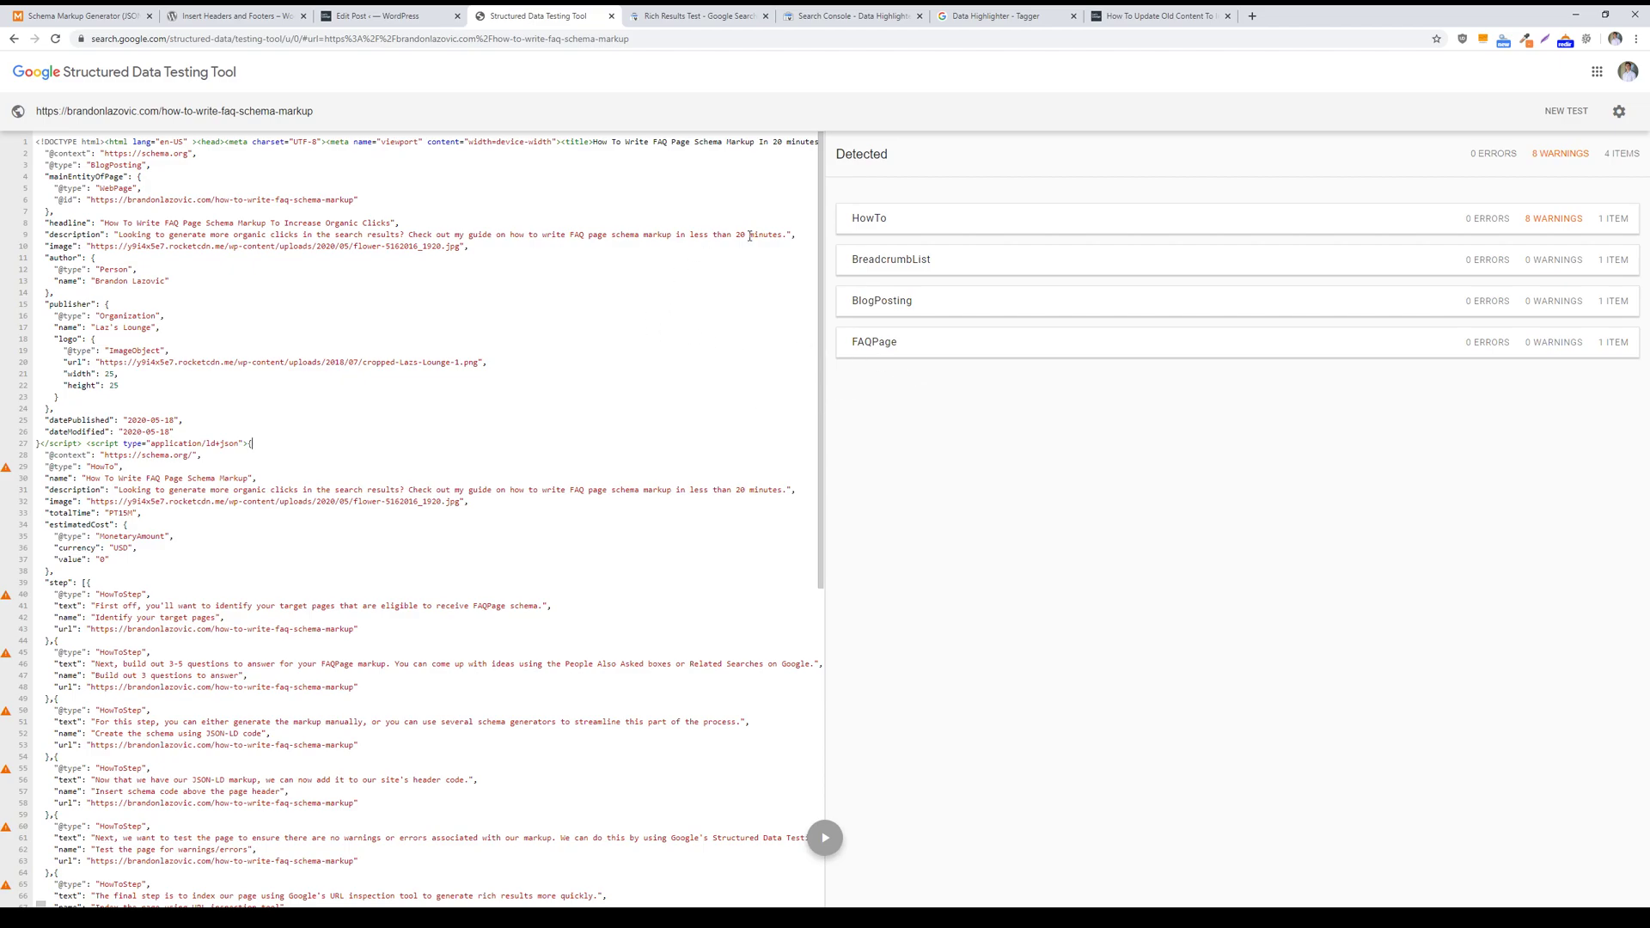
# Expand 'Does FAQ schema help rank' and 'What is FAQ Page Schema?' in the phone preview, then return to the post editor
pyautogui.click(692, 16)
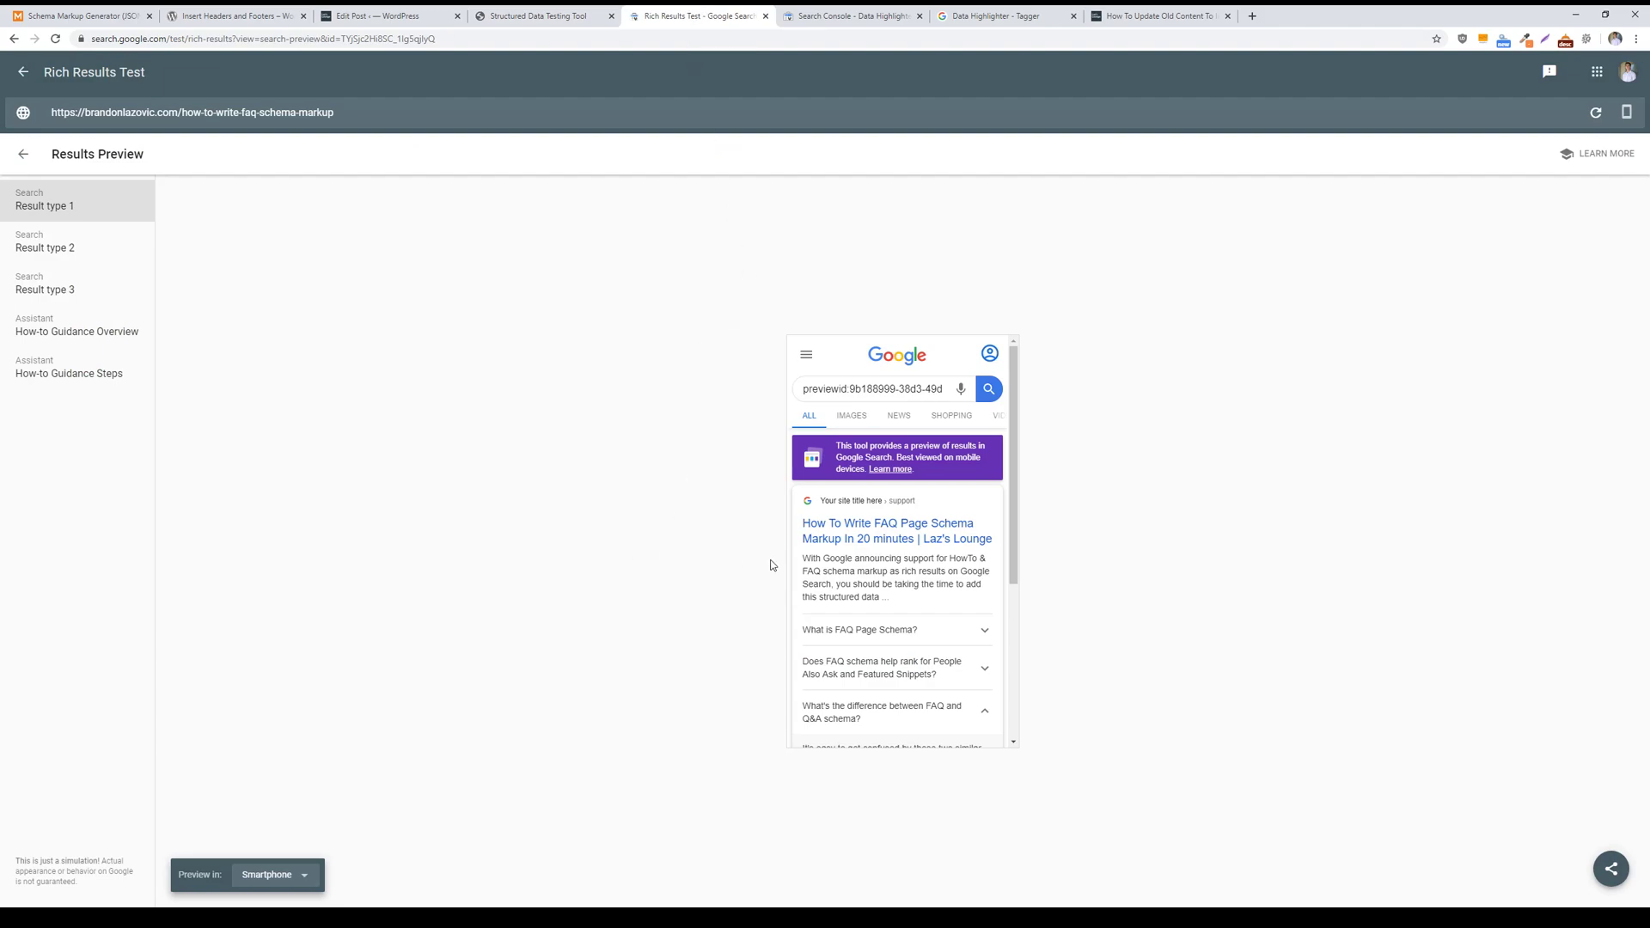
pyautogui.scroll(-1, 832, 565)
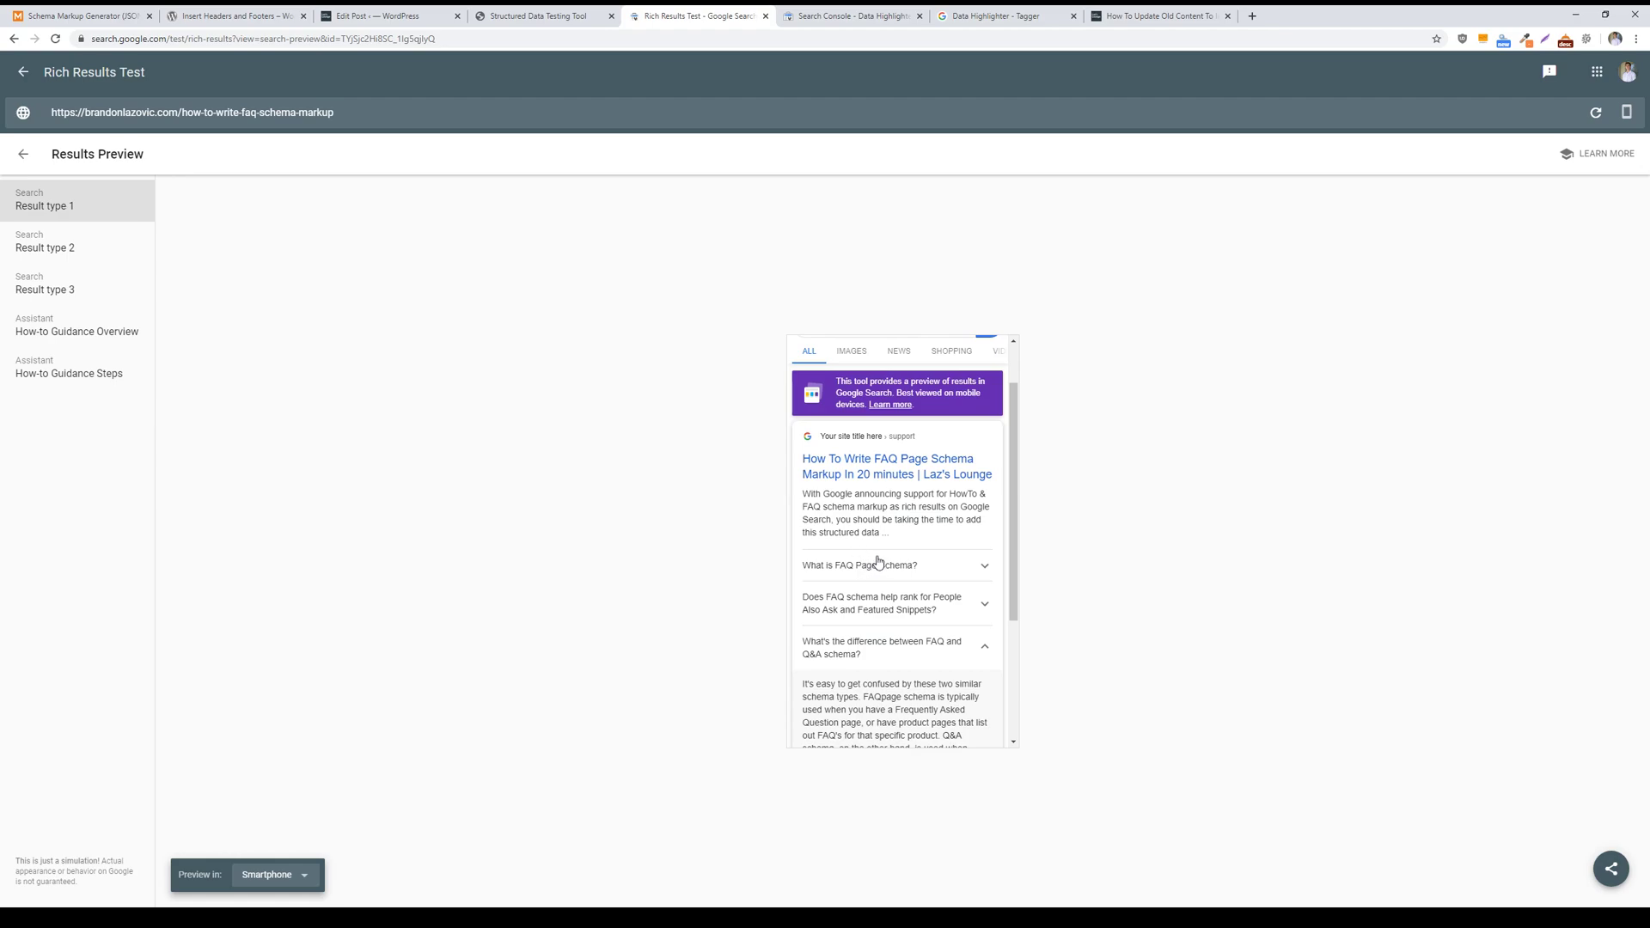
pyautogui.scroll(-2, 891, 586)
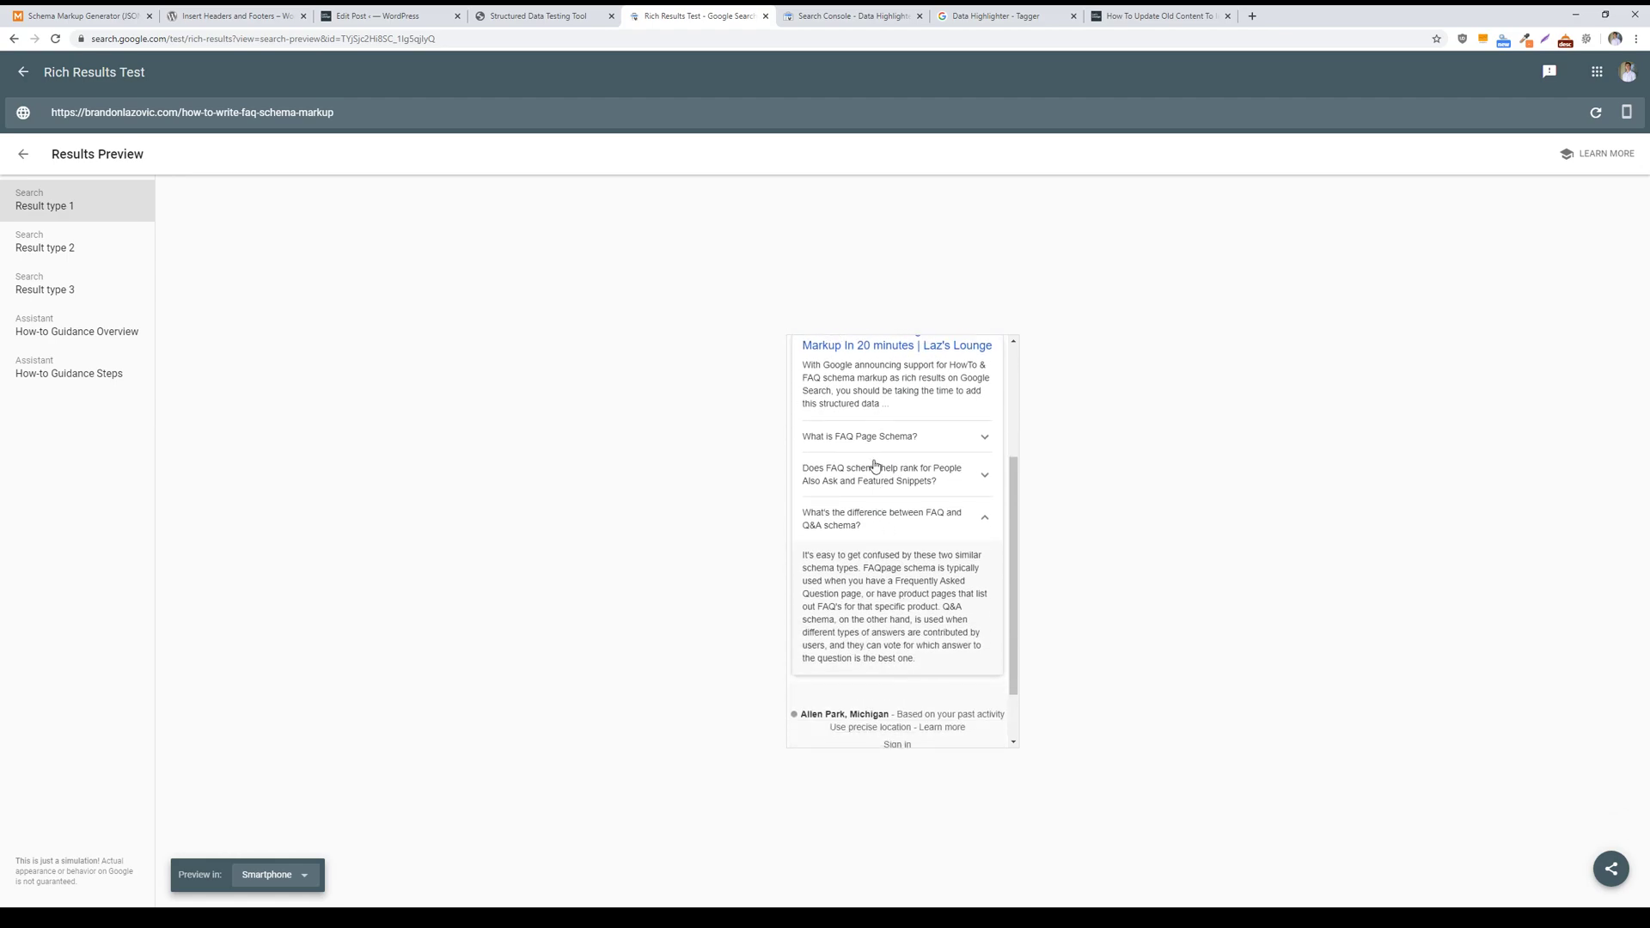
pyautogui.click(876, 468)
pyautogui.scroll(5, 909, 577)
pyautogui.click(898, 631)
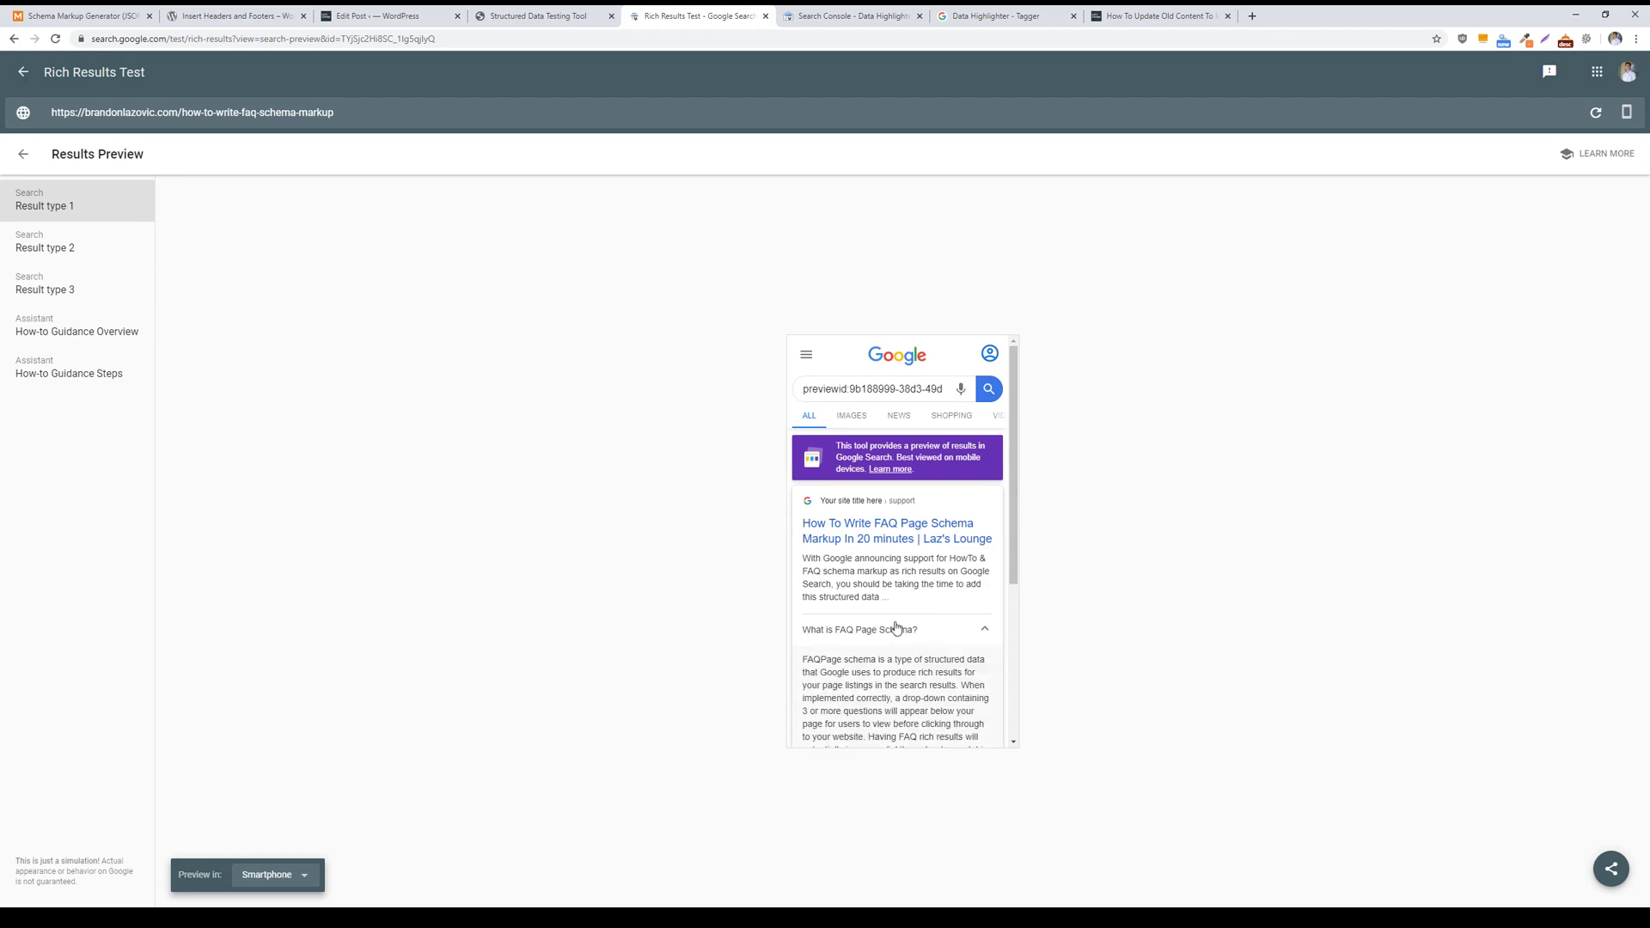
pyautogui.scroll(-3, 905, 611)
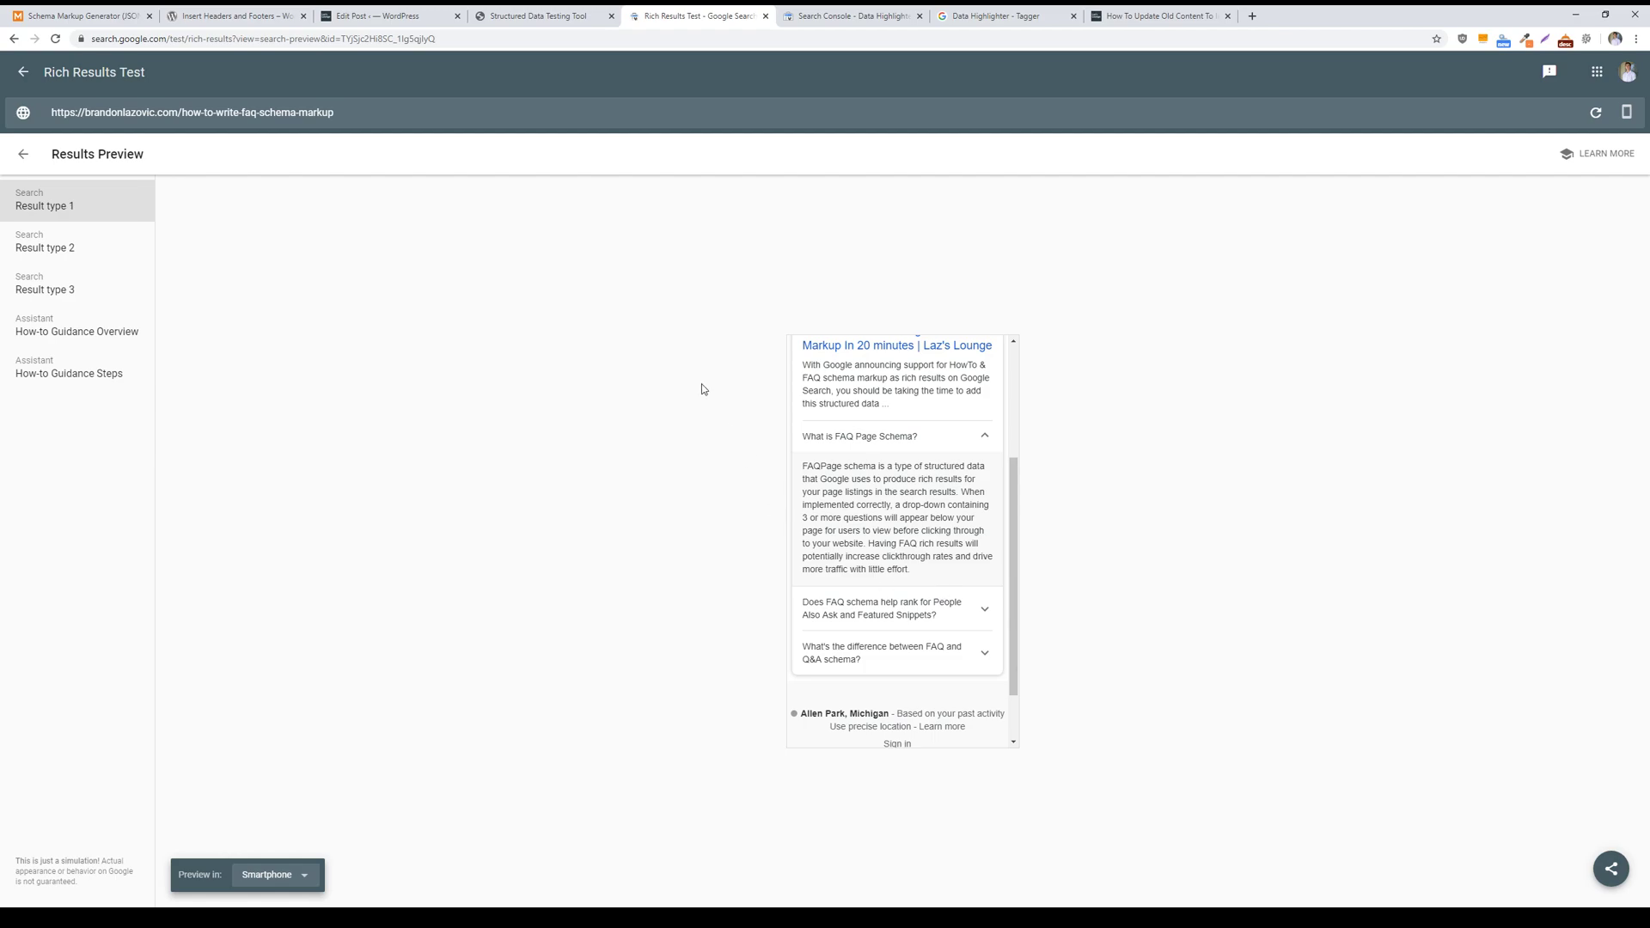
pyautogui.click(445, 17)
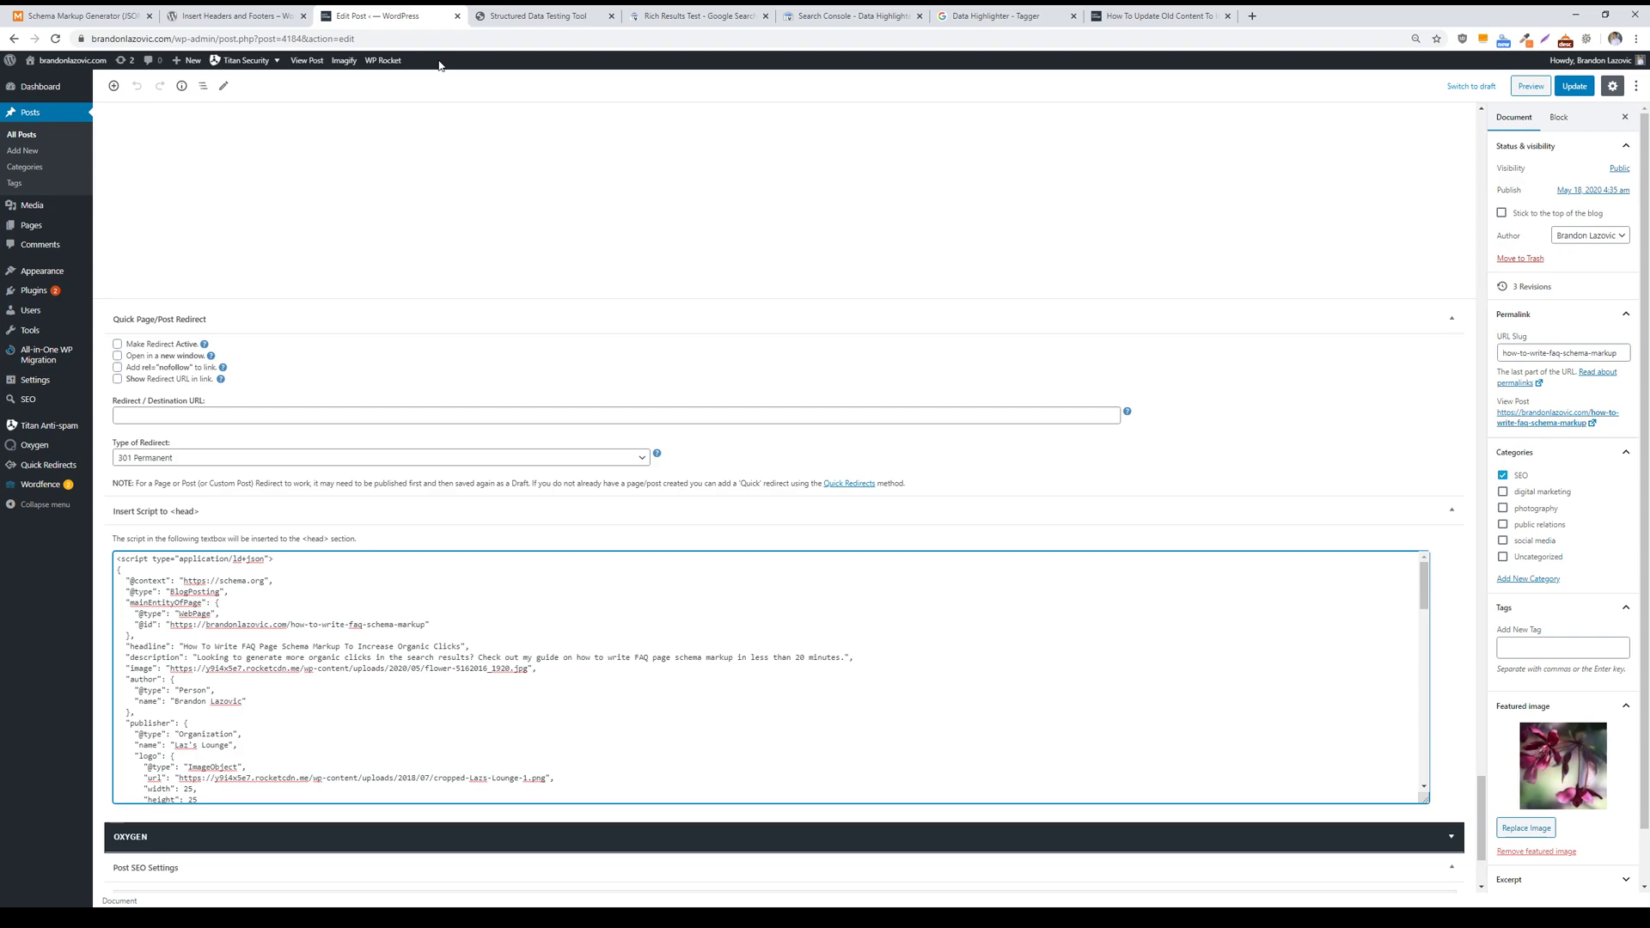
pyautogui.scroll(4, 450, 387)
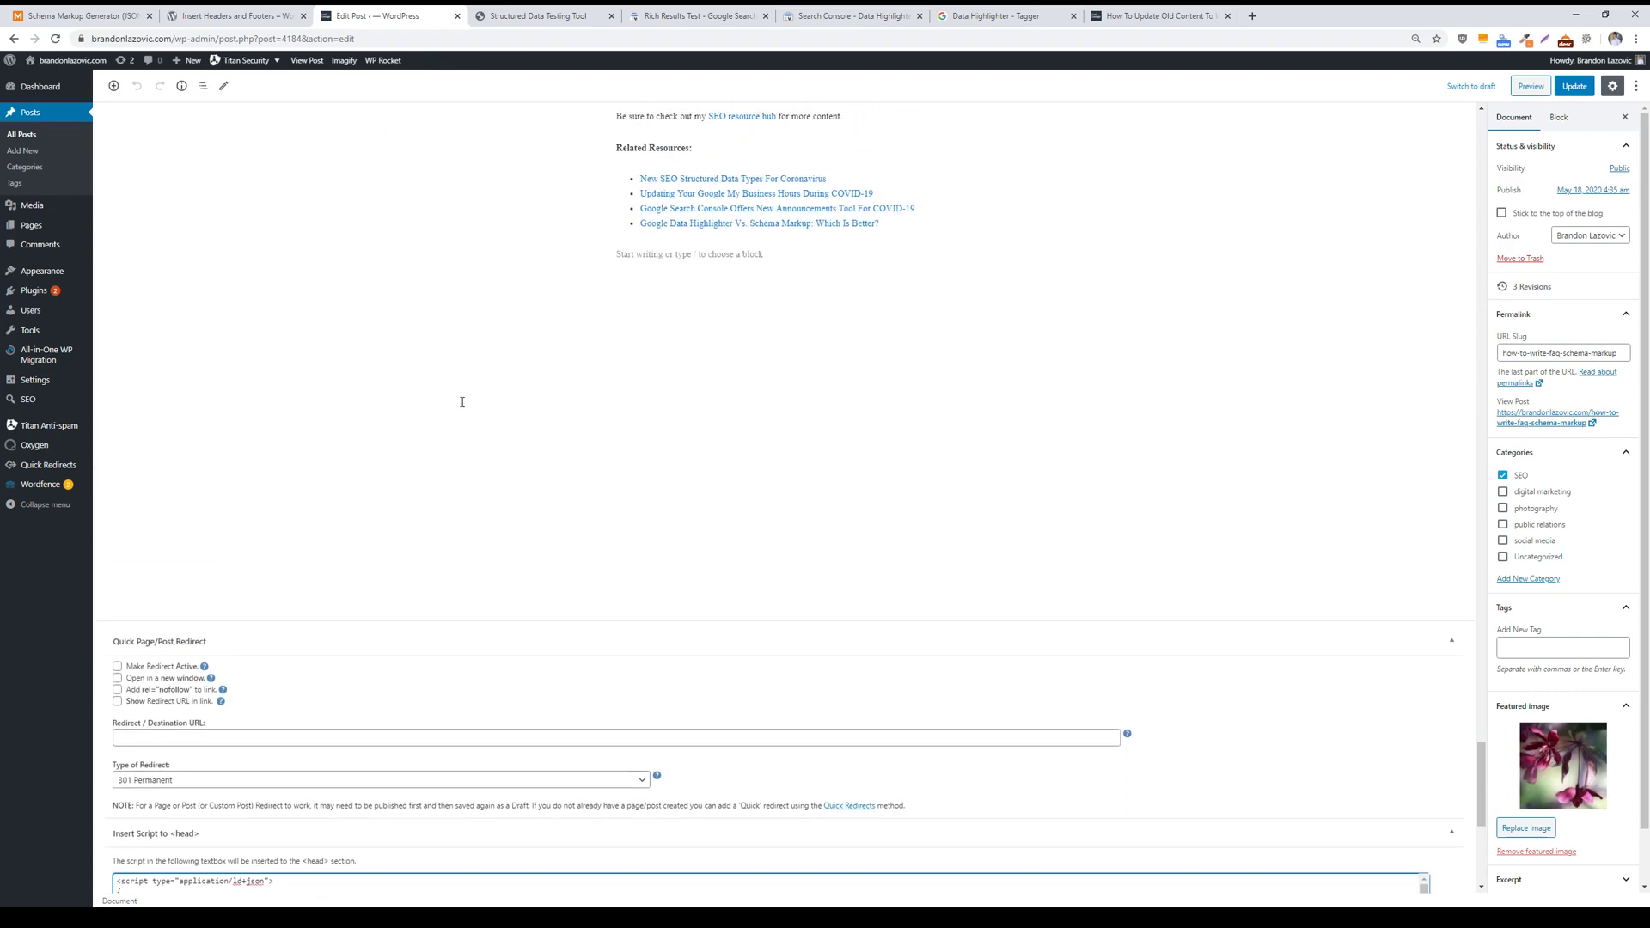